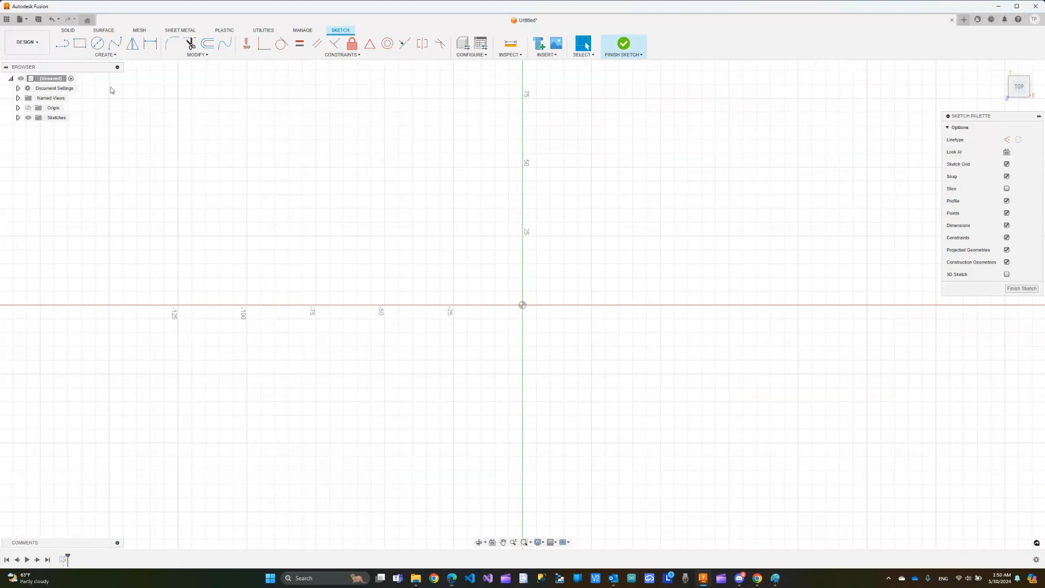
Draw a 25 mm diameter circle centred on the sketch origin
click(98, 43)
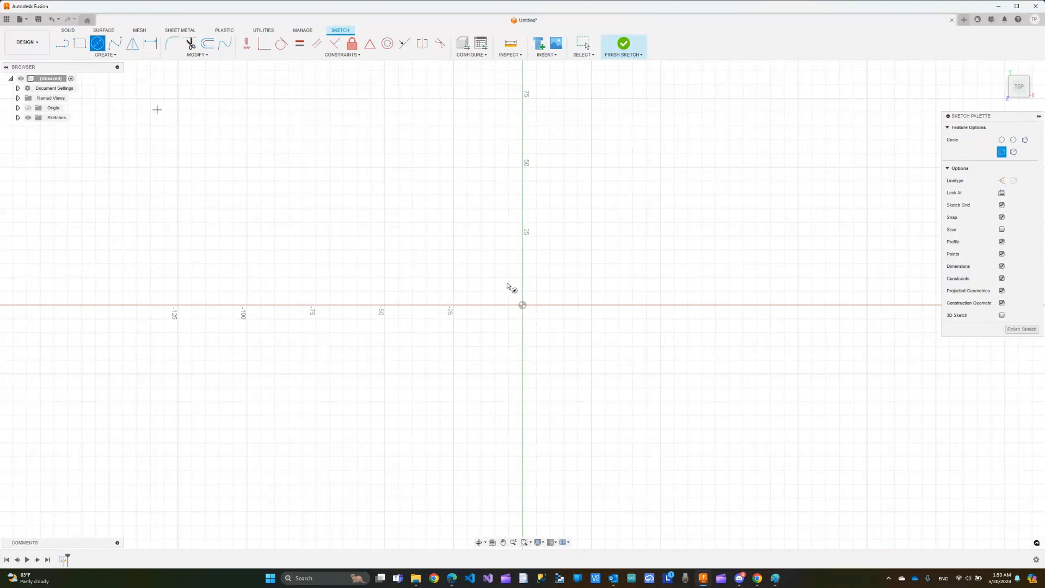
click(523, 305)
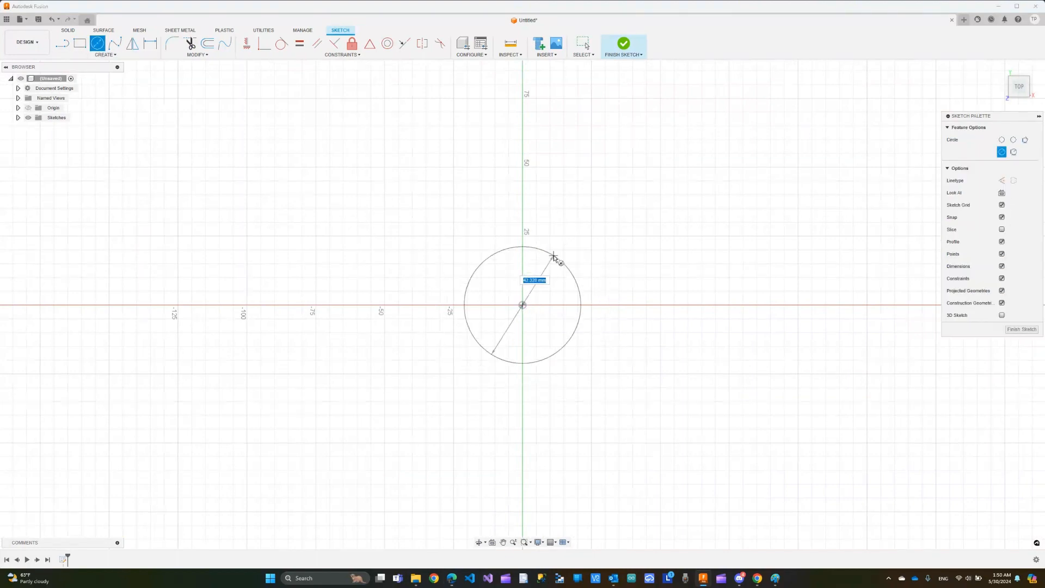
text(25)
key(Return)
key(Escape)
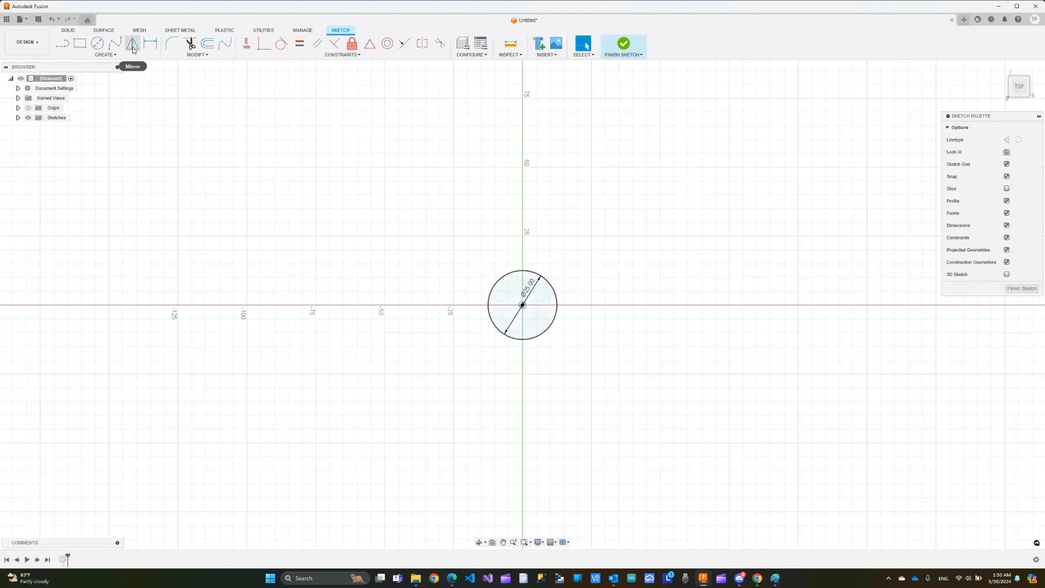
Offset the 25 mm circle outward by 2 mm
click(207, 44)
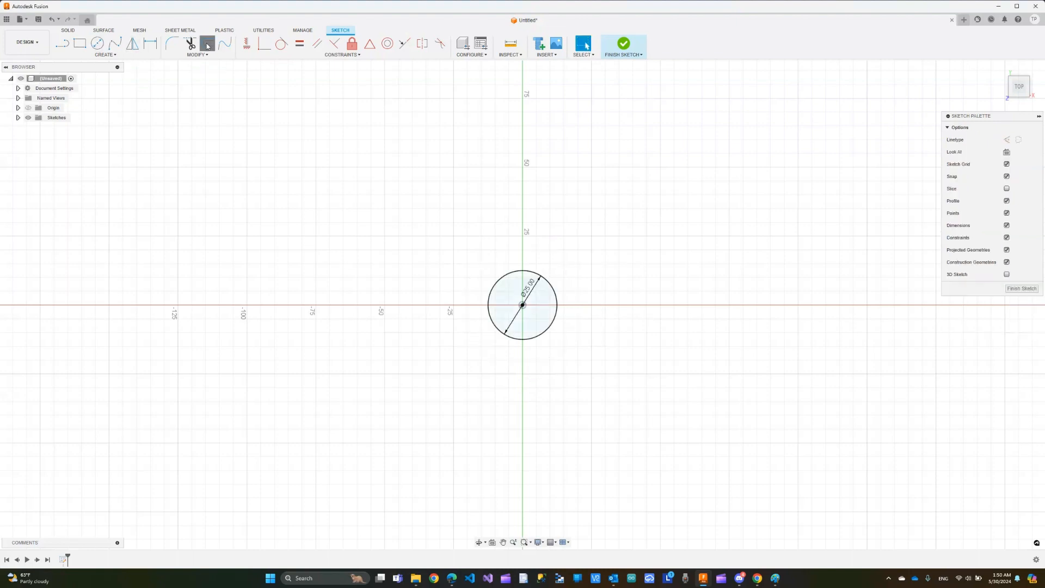
click(536, 273)
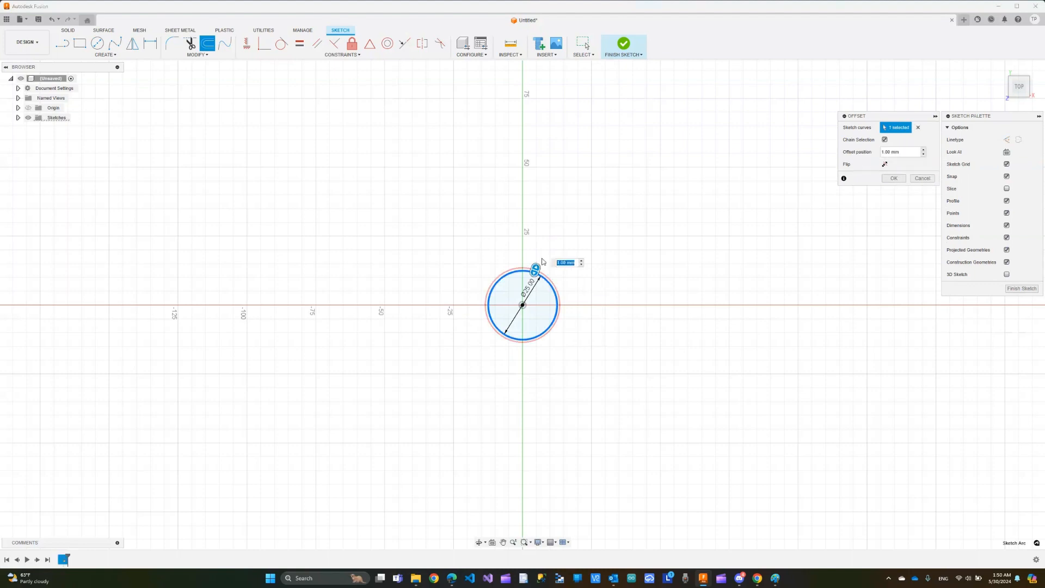
text(2)
key(Return)
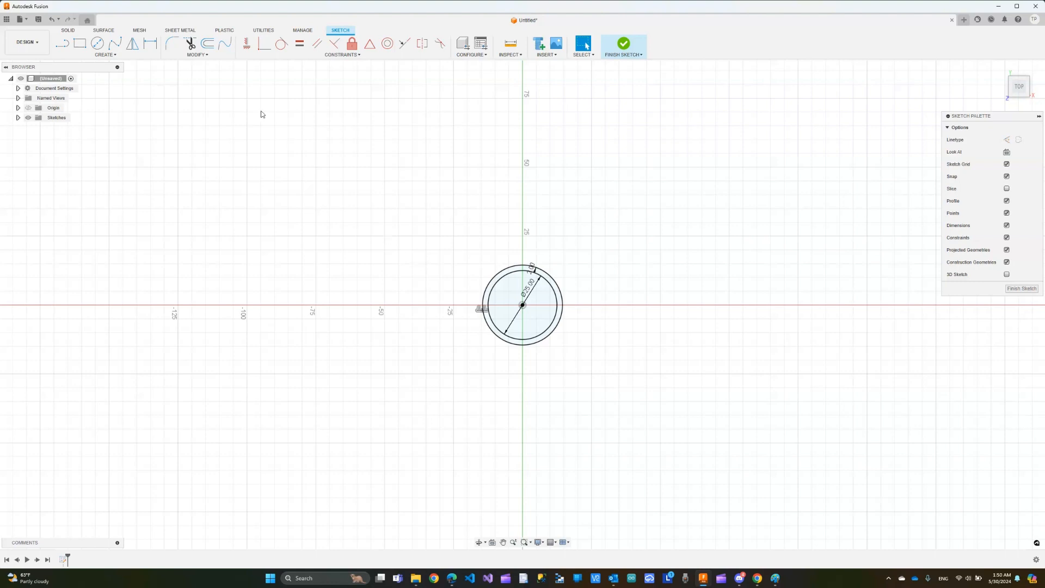
Offset the 25 mm circle slightly inward and finish the sketch
click(209, 49)
click(570, 334)
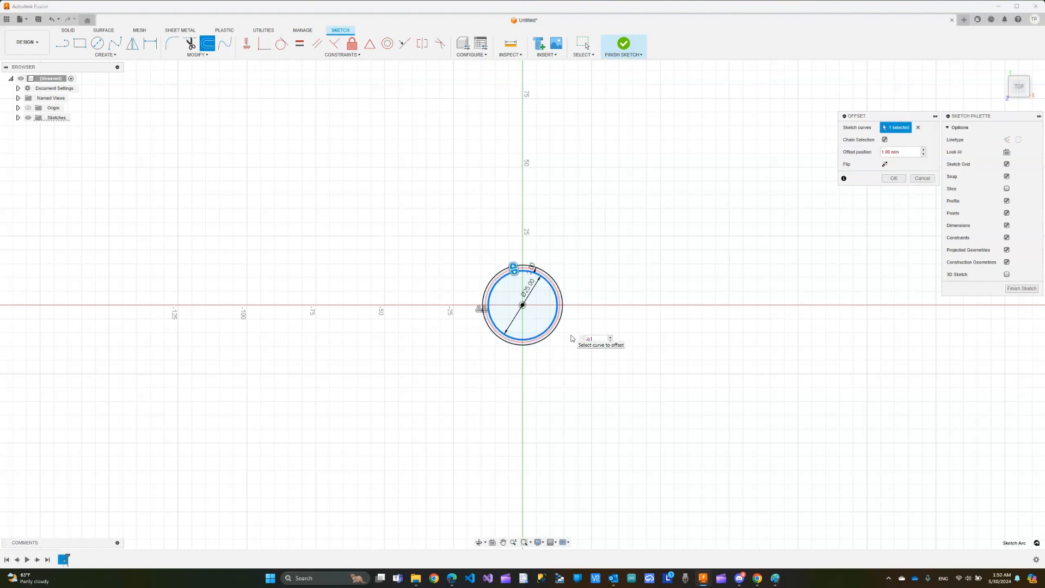
key(Return)
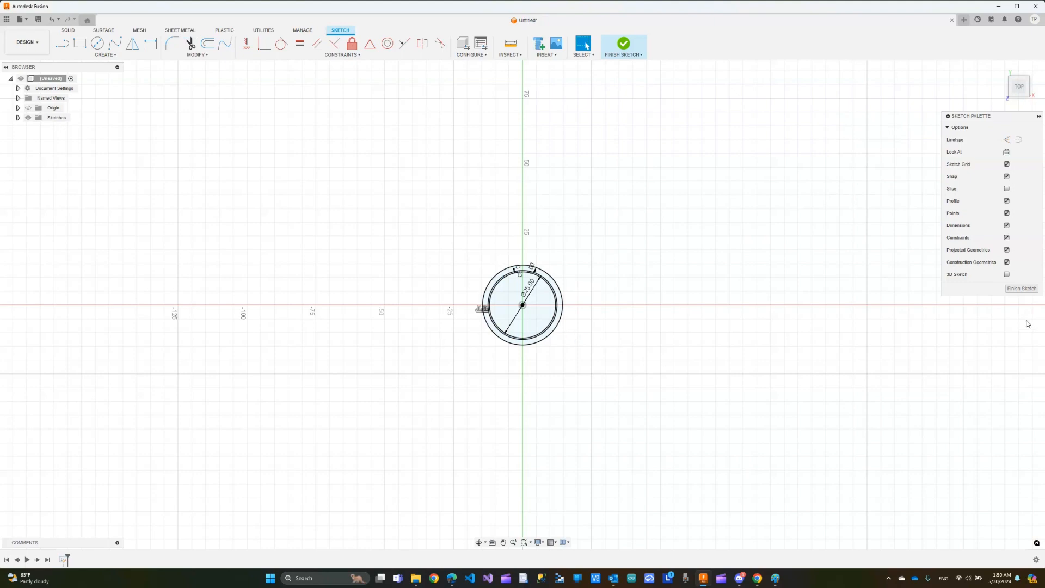
click(1018, 291)
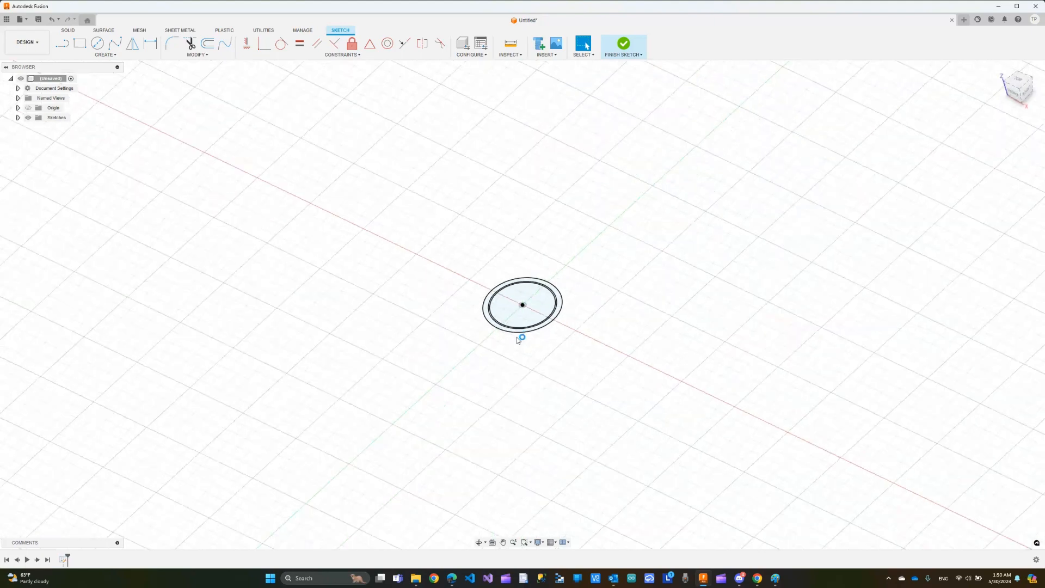
Extrude the innermost circle profile 25 mm upward as a new body
scroll(513, 306, up, 5)
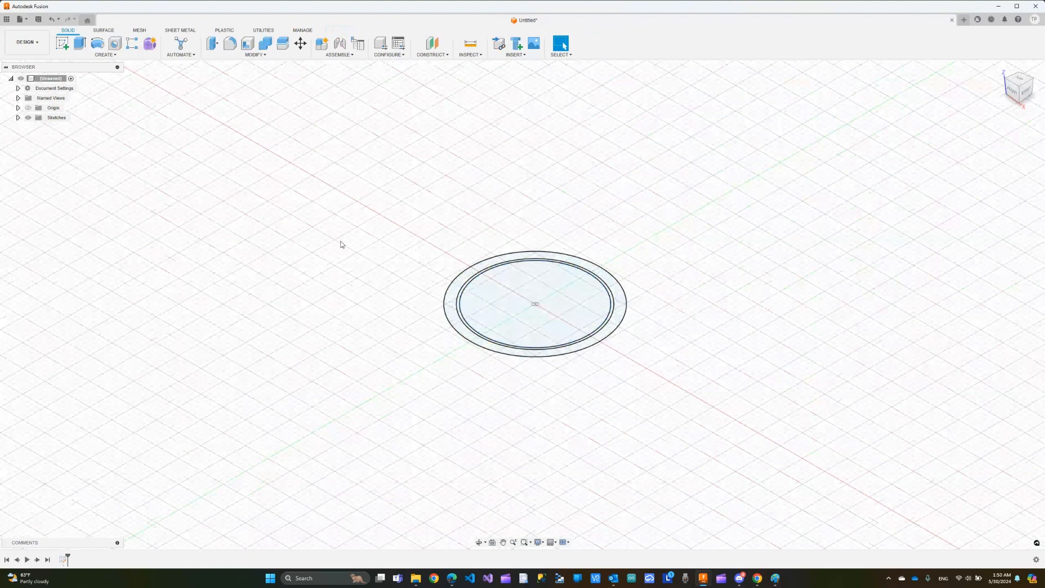
click(80, 42)
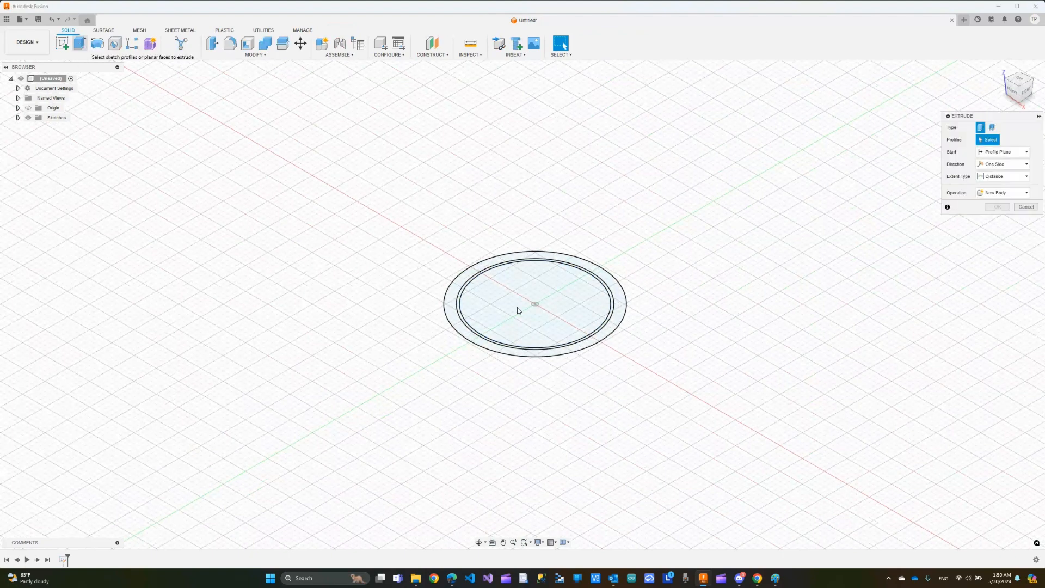
click(525, 321)
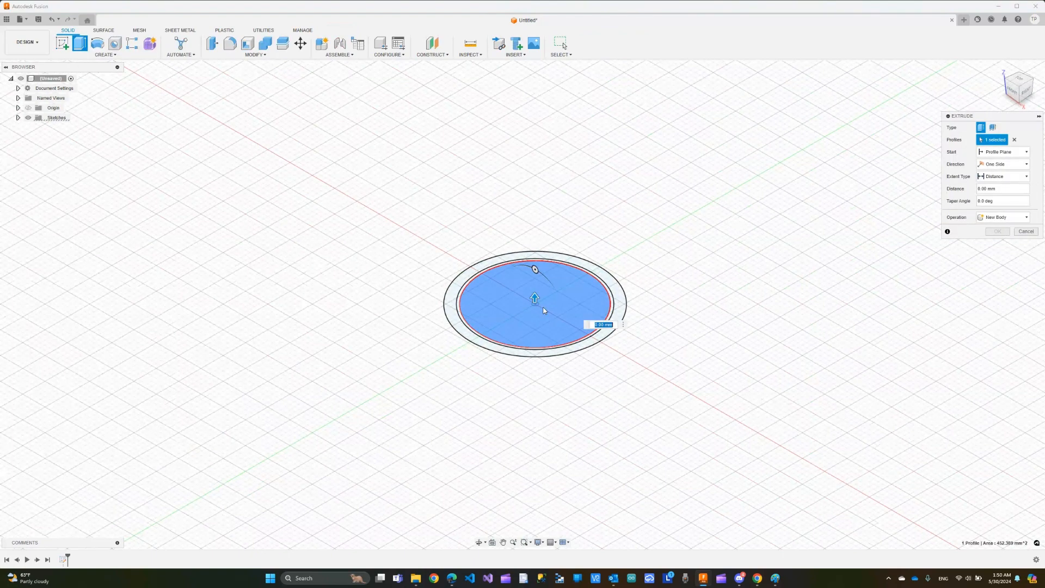
text(25)
key(Return)
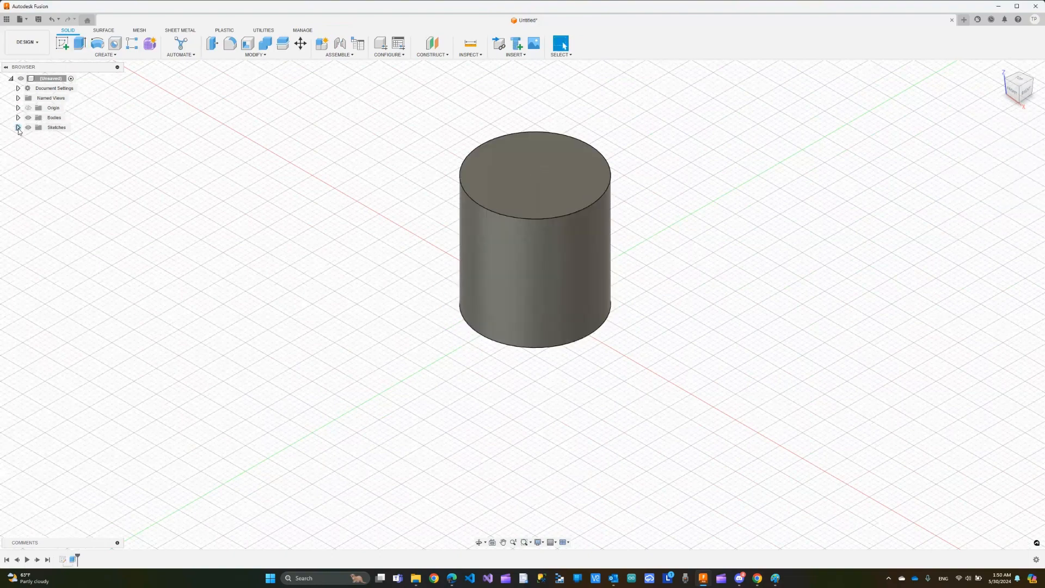
Show the circle sketch again and extrude its outer ring profile 20 mm as a new body
click(18, 127)
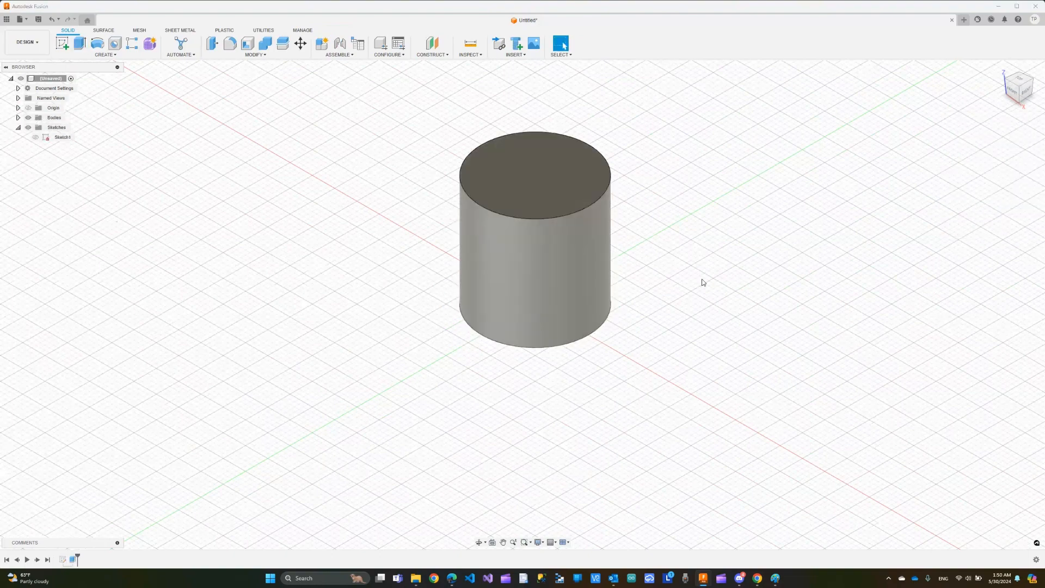
click(36, 137)
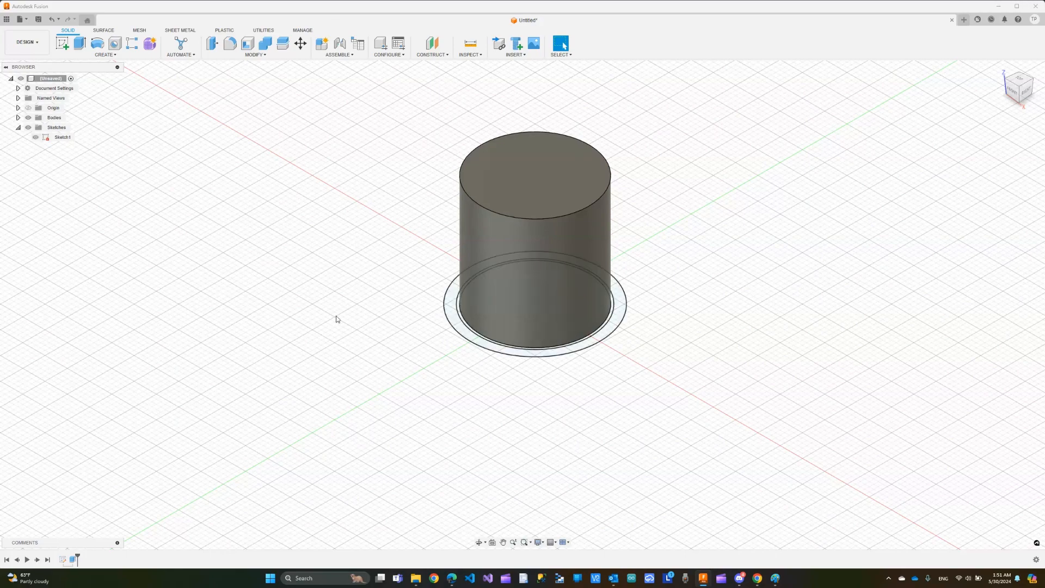
click(80, 48)
click(487, 348)
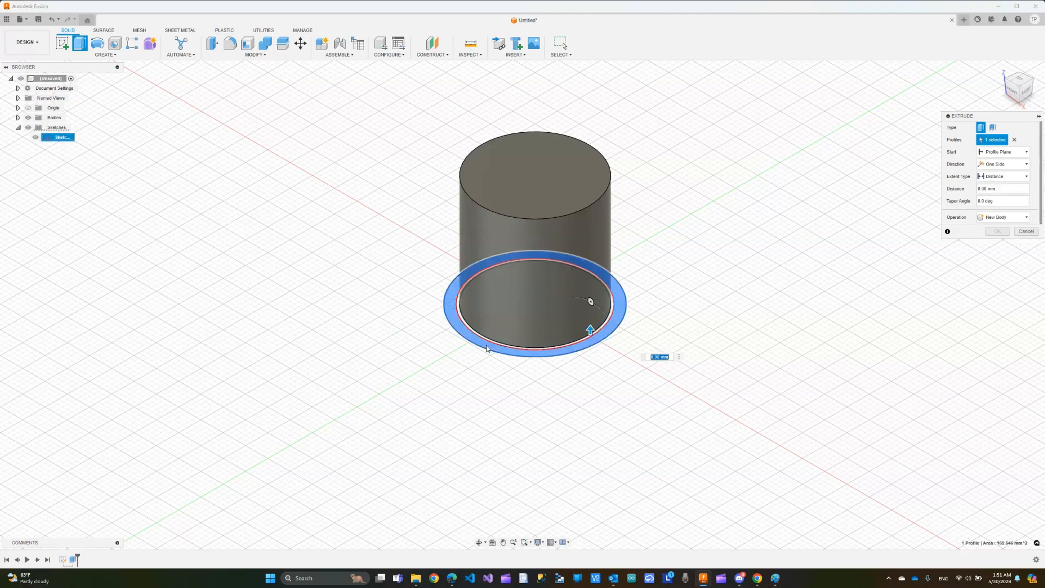
text(20)
key(Return)
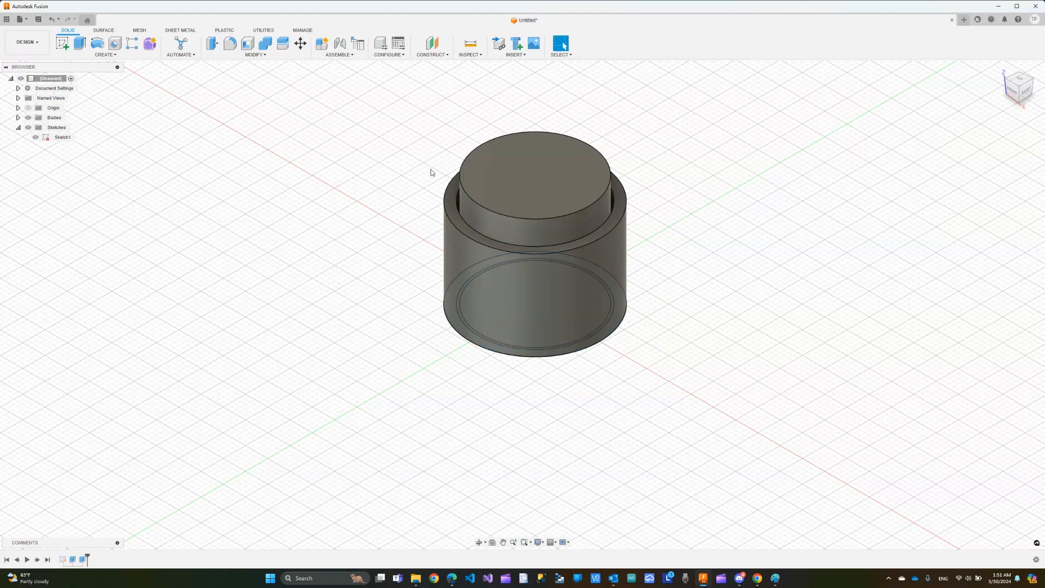
Start a sketch on the front vertical origin plane and draw a small rectangle across the vertical axis just below the inner cylinder's top
click(63, 44)
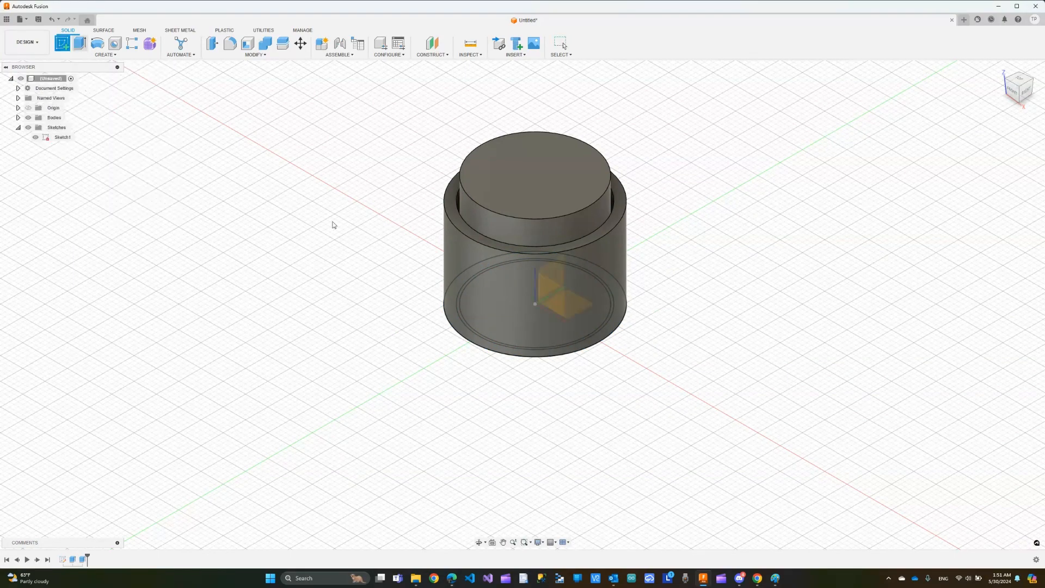
click(554, 296)
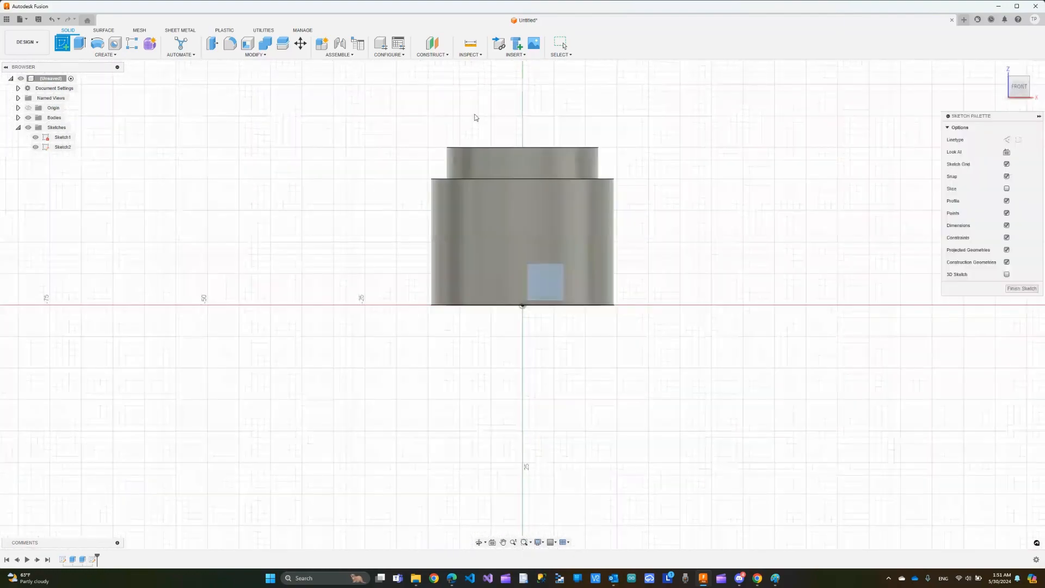
click(79, 44)
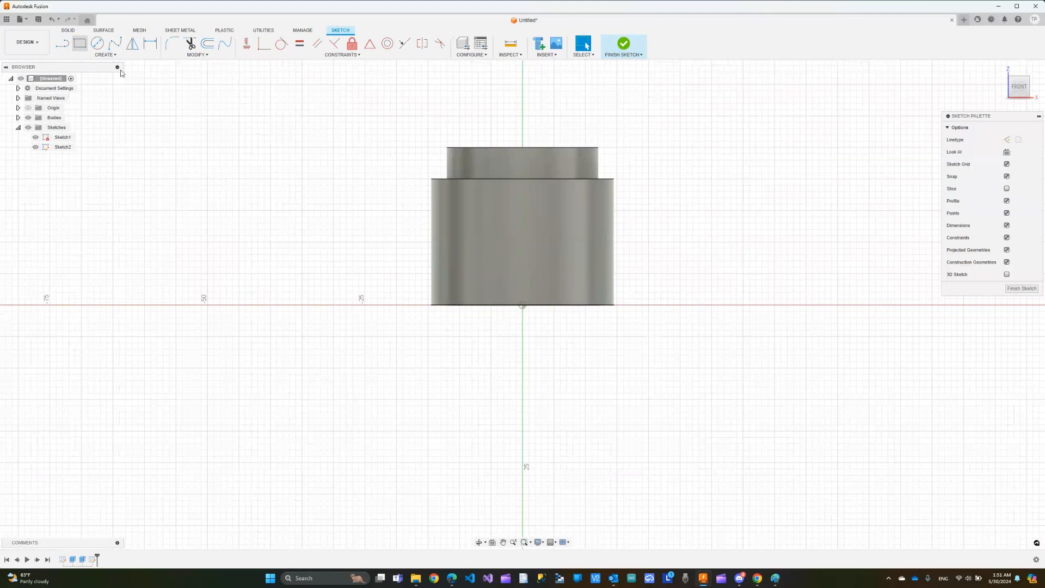
click(516, 153)
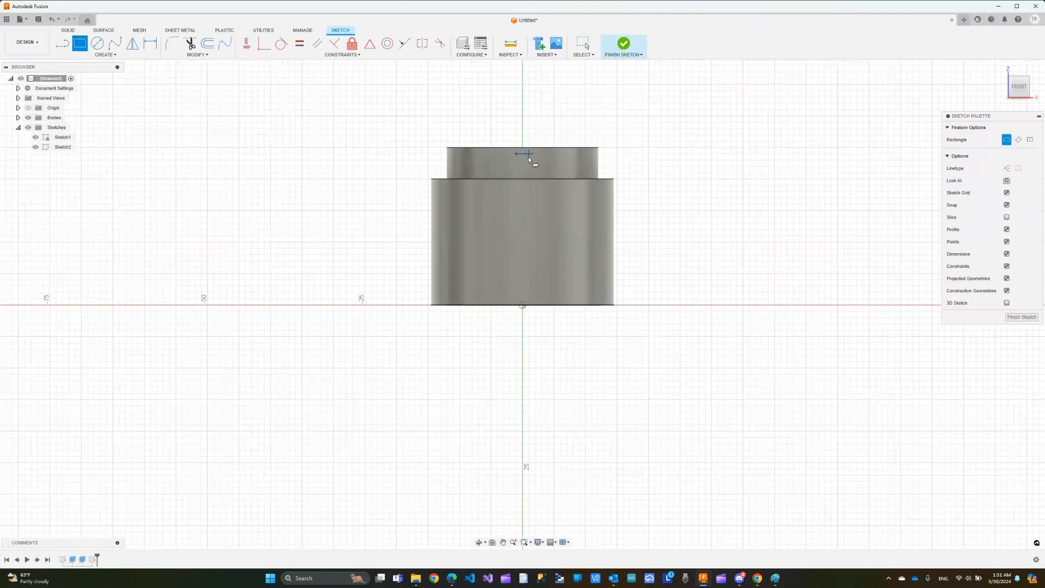
click(527, 158)
key(Escape)
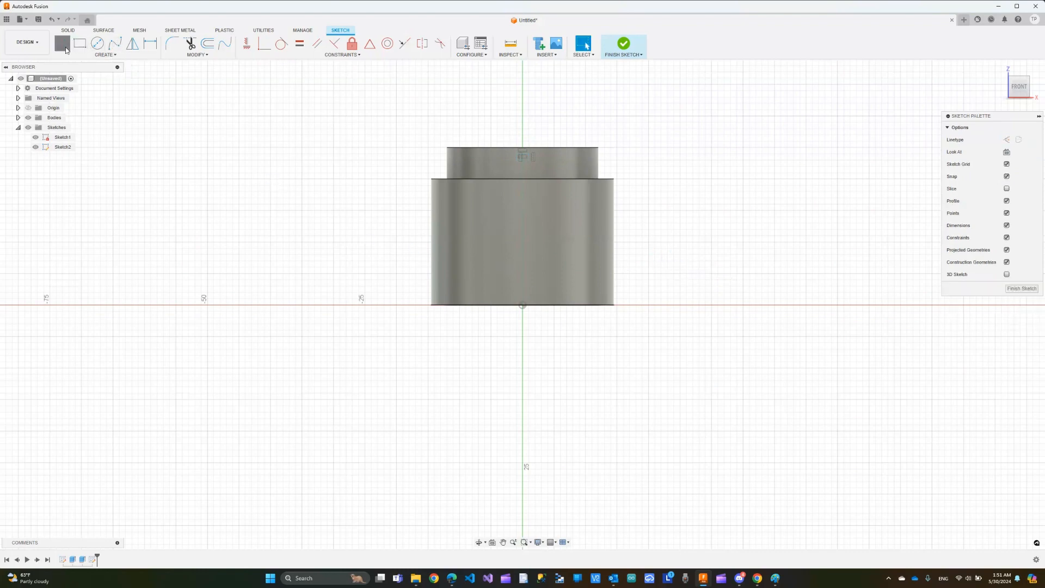
Draw a vertical line down the axis from the small rectangle, continue it with a horizontal line toward positive X, and finish the sketch
key(l)
click(523, 160)
click(522, 235)
click(577, 236)
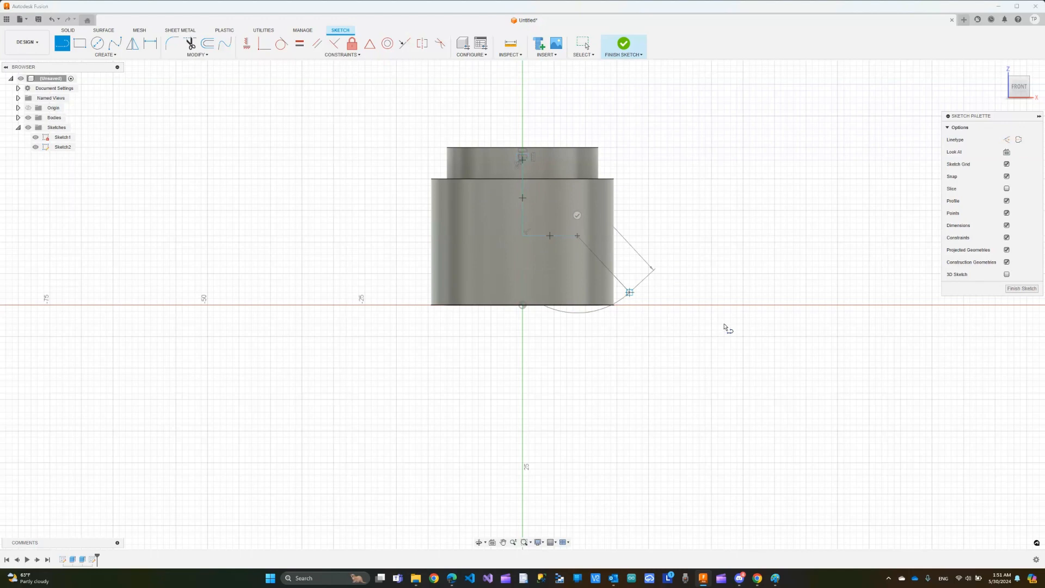
key(Escape)
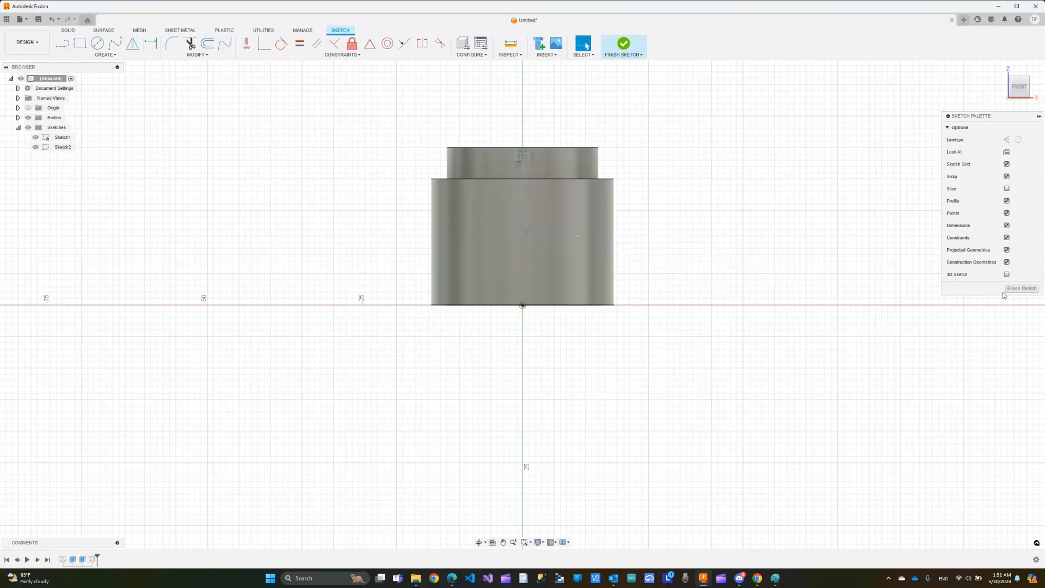
click(1021, 289)
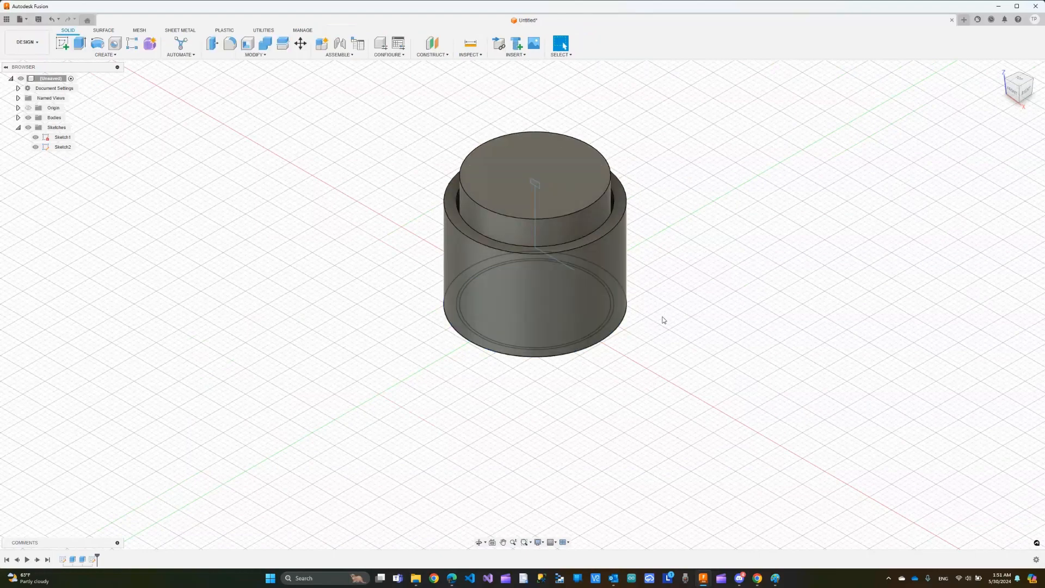
Hide the inner solid cylinder body, leaving both sketches and the outer ring body shown
scroll(676, 264, up, 2)
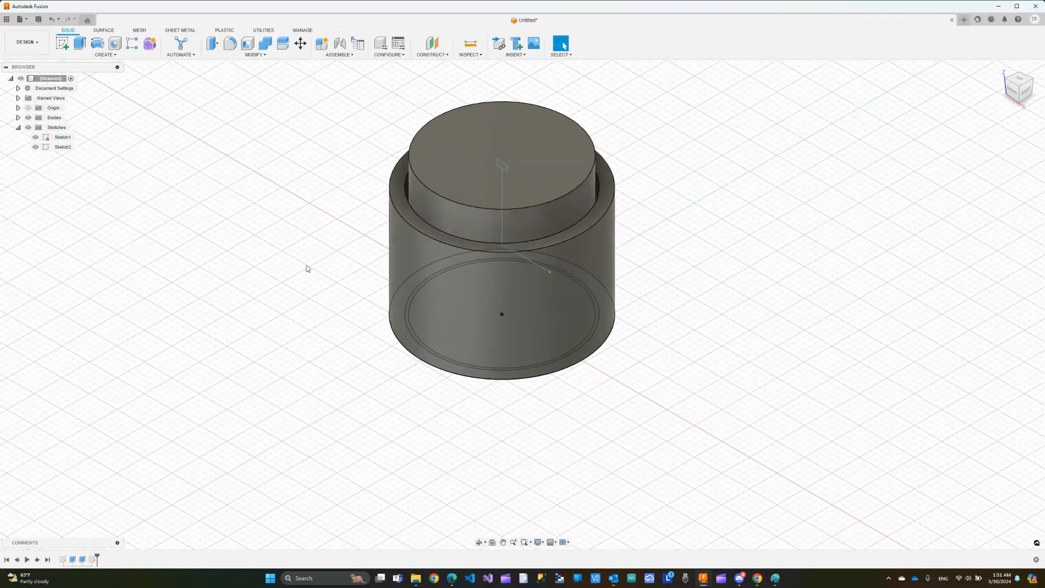
click(35, 147)
click(36, 137)
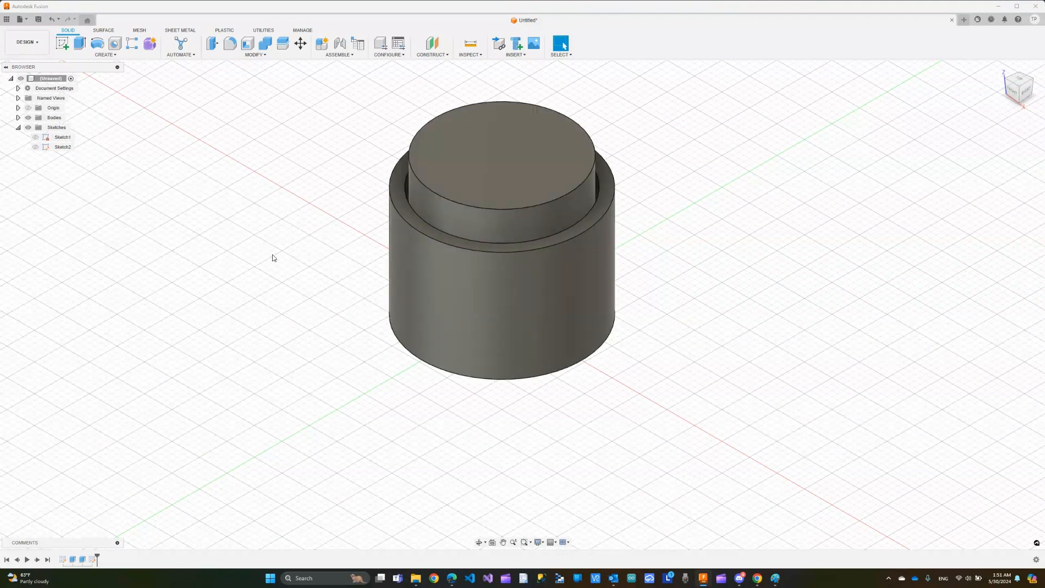
click(36, 147)
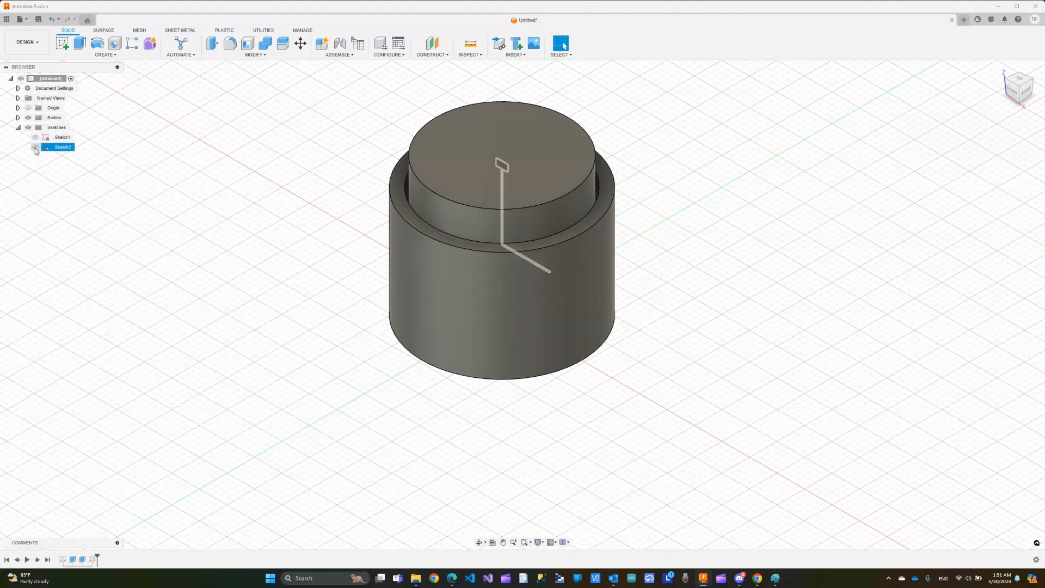
click(18, 117)
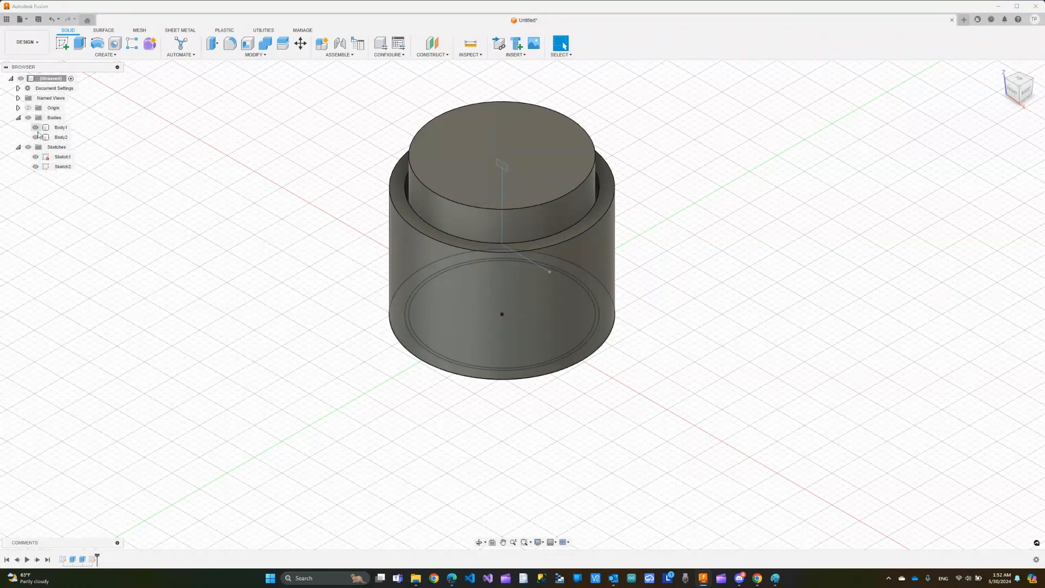
click(35, 127)
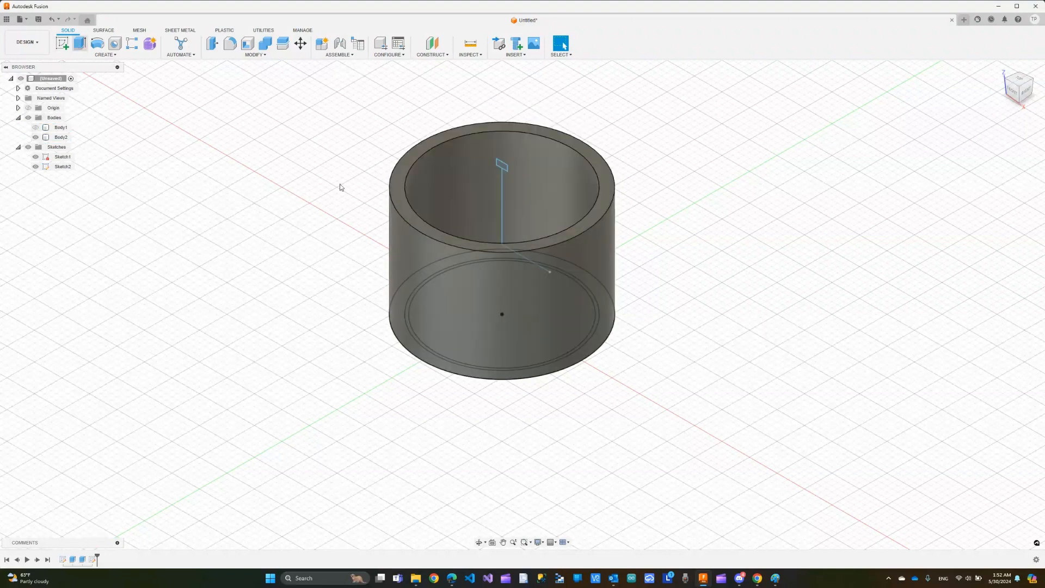
Extrude the small rectangle to two sides as a new bar body, 20 mm out through the ring's front and a shorter distance backward
key(e)
click(501, 165)
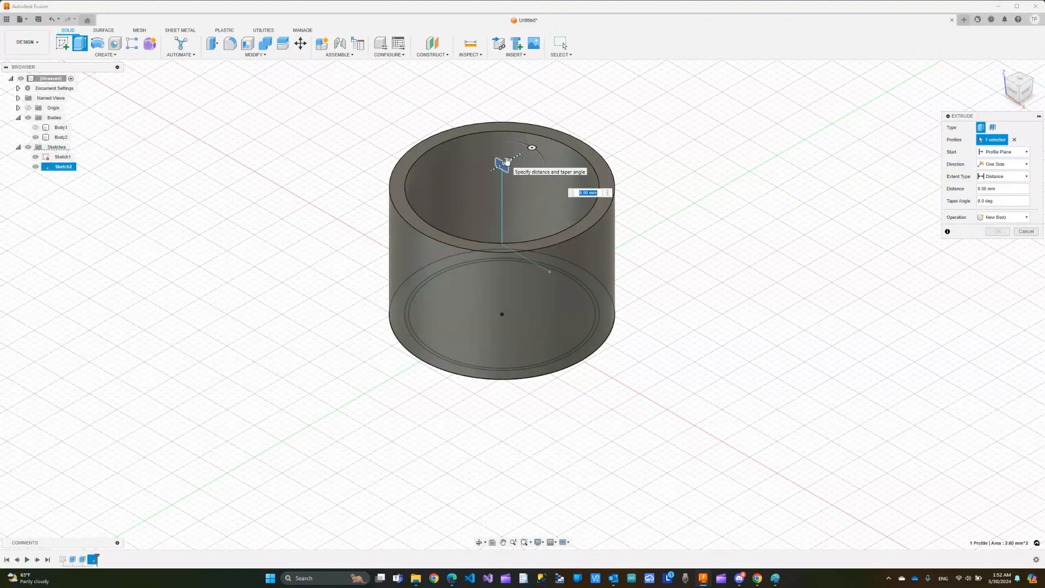
click(994, 162)
click(993, 182)
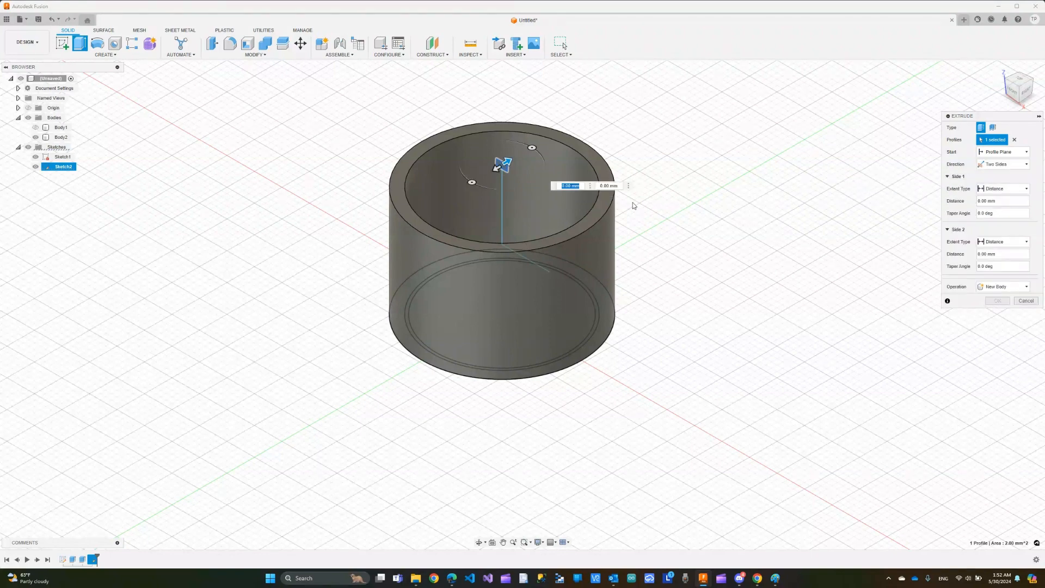
text(10)
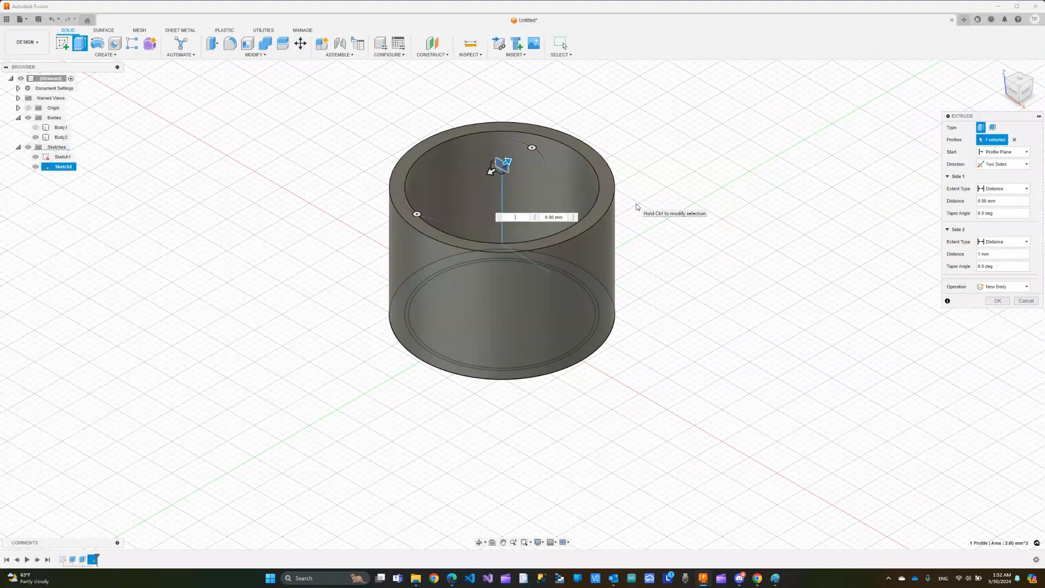
text(20)
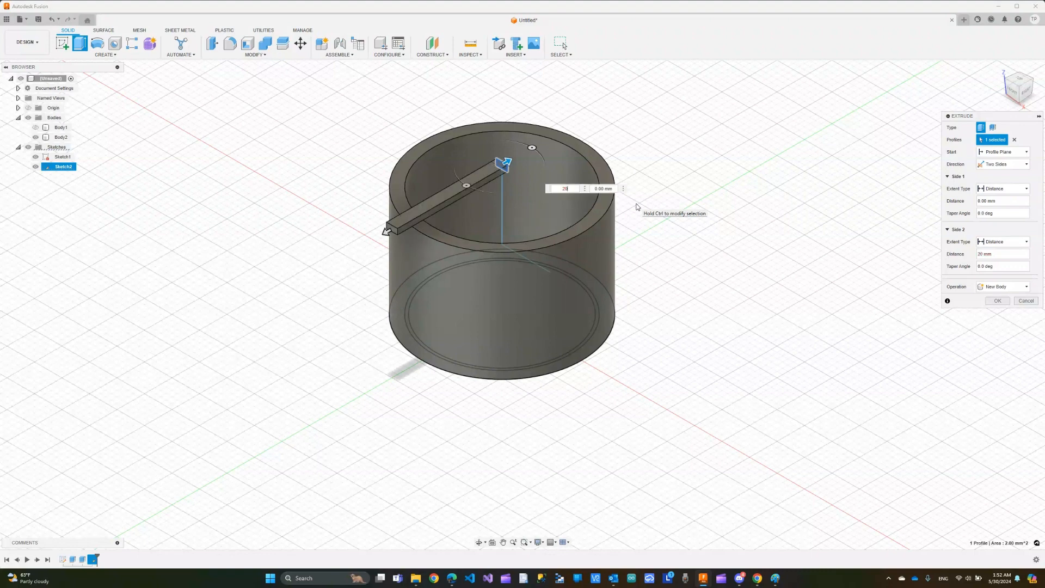
key(Tab)
text(10)
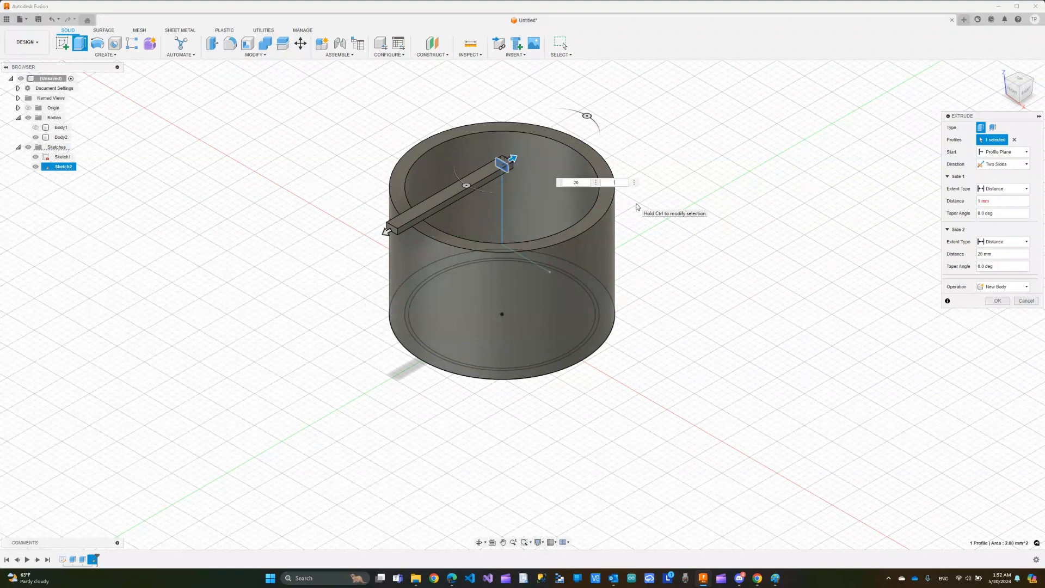
key(Return)
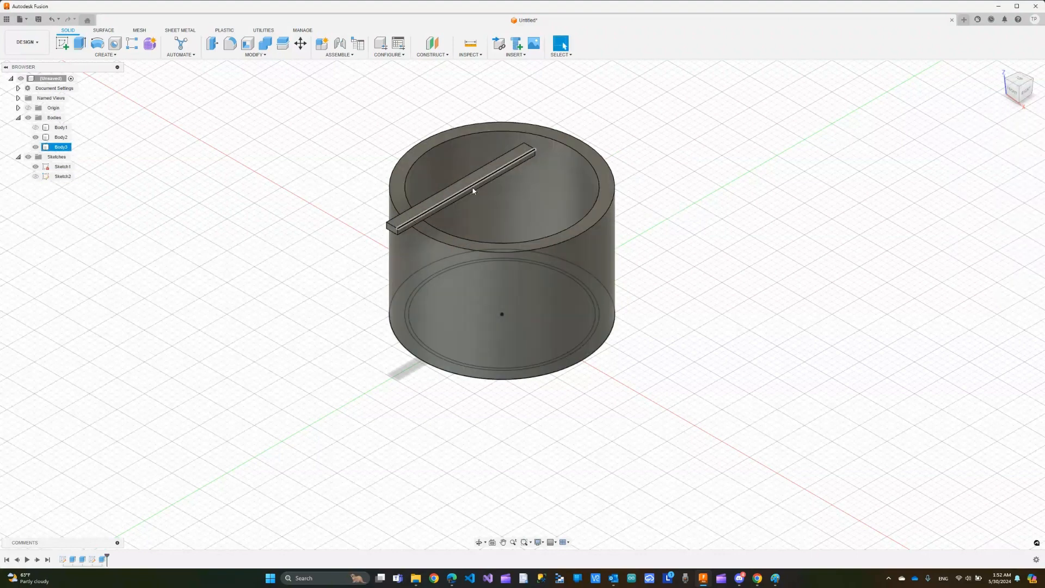
Show the sketch with the rectangle and path lines again, along with the inner cylinder body
click(35, 176)
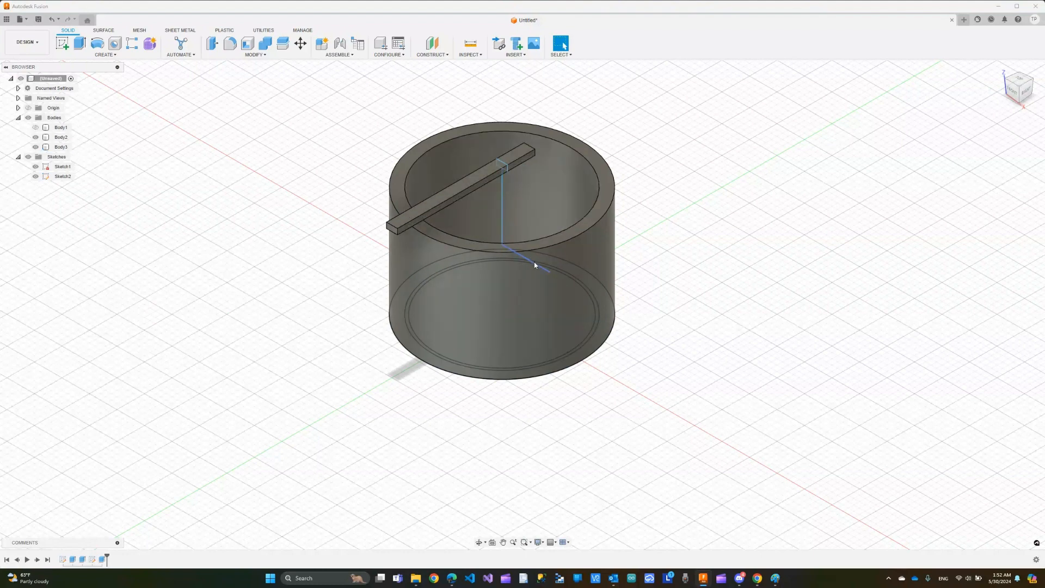
click(115, 55)
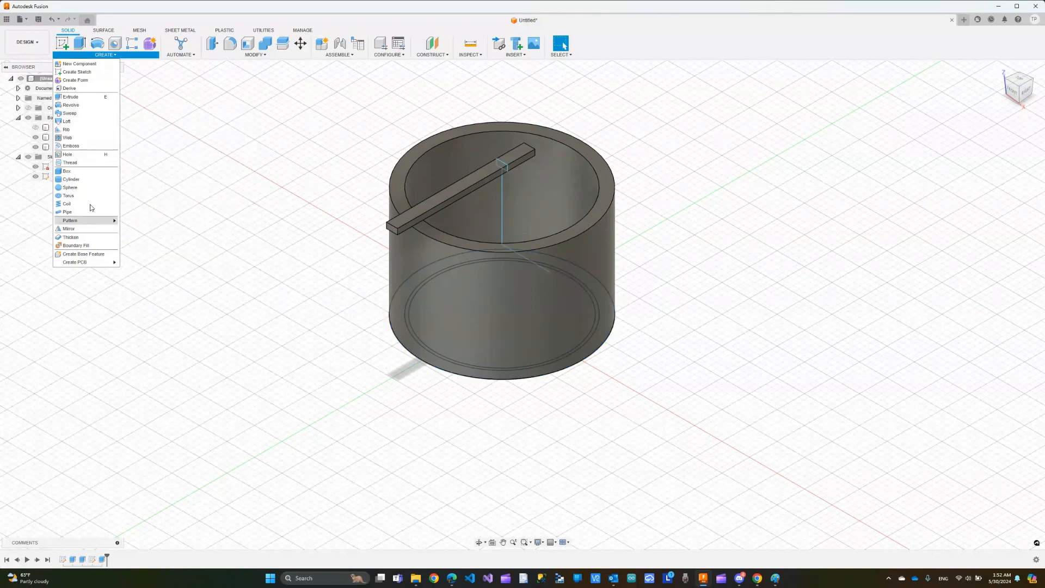
click(35, 128)
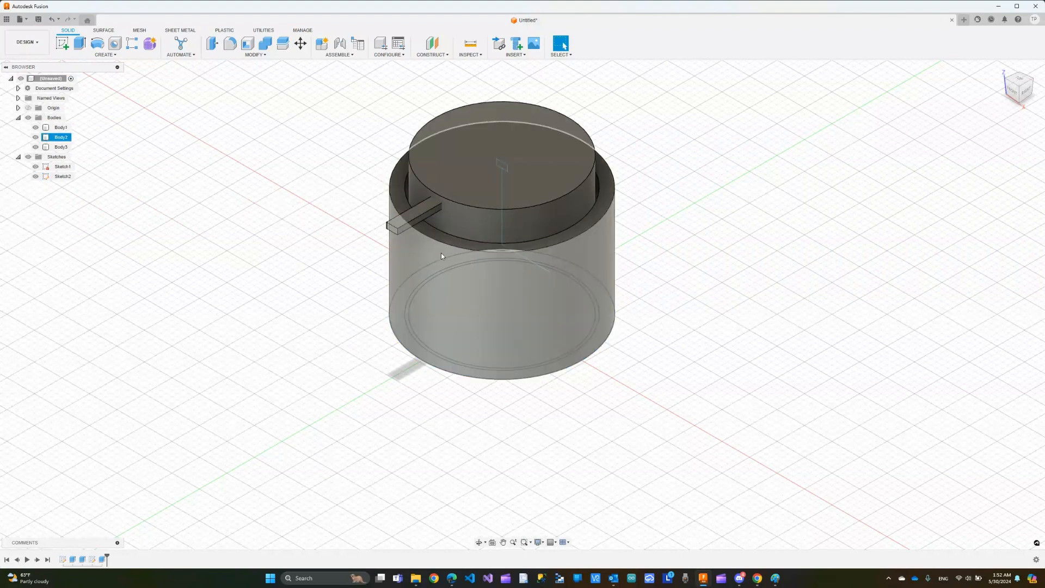
click(424, 218)
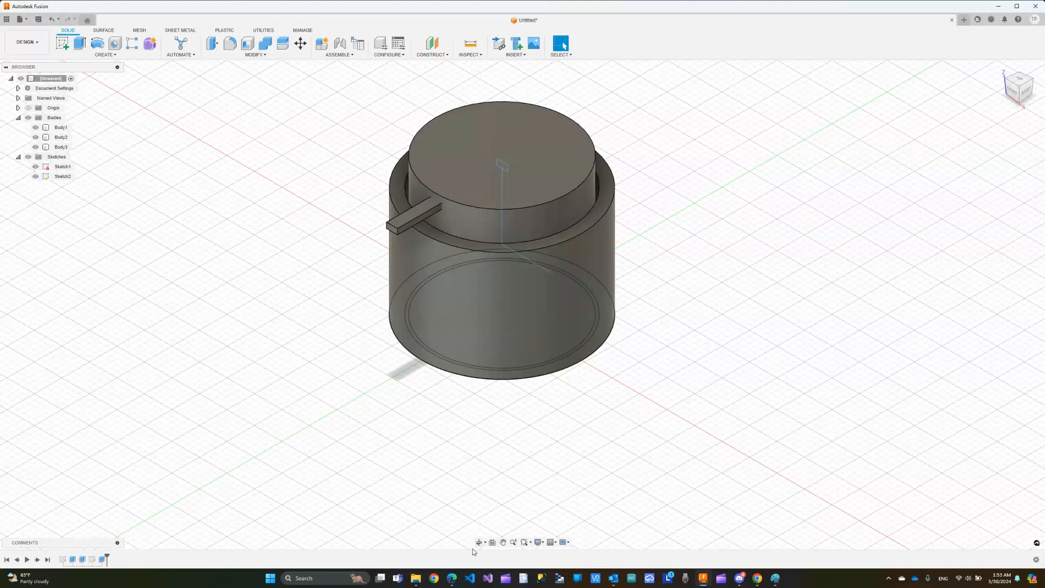
click(496, 262)
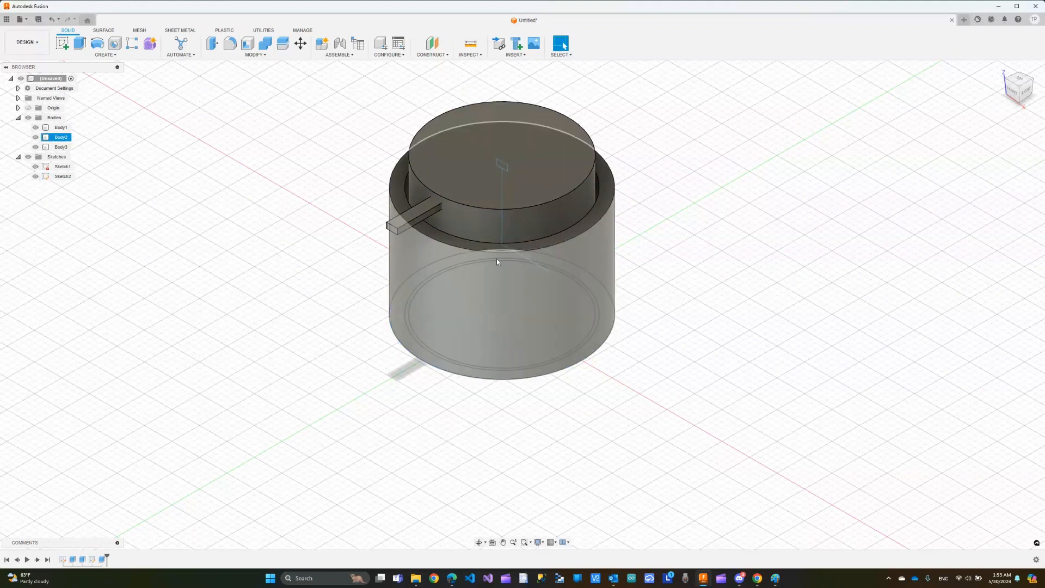
click(494, 216)
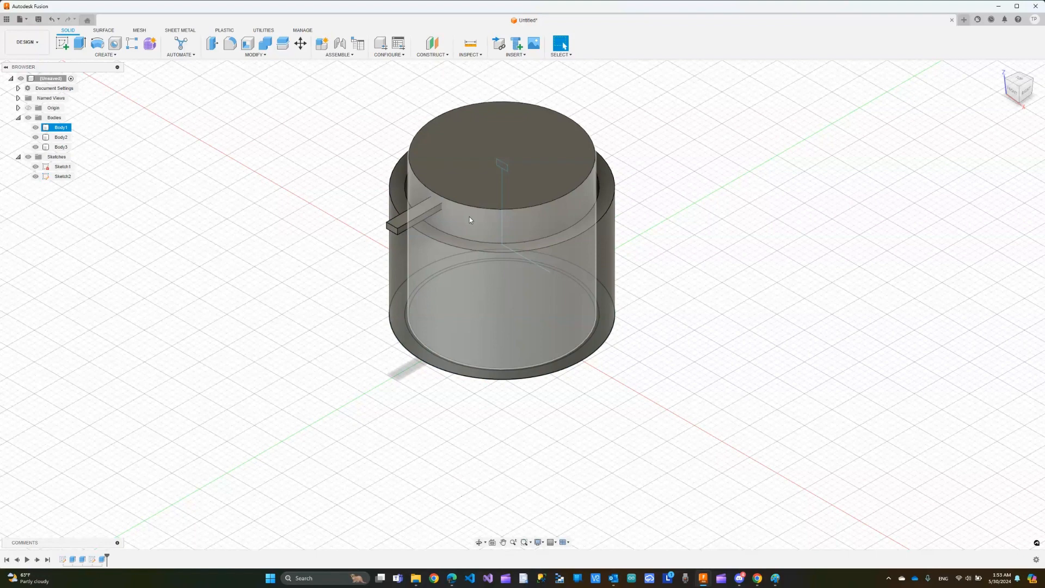
click(474, 255)
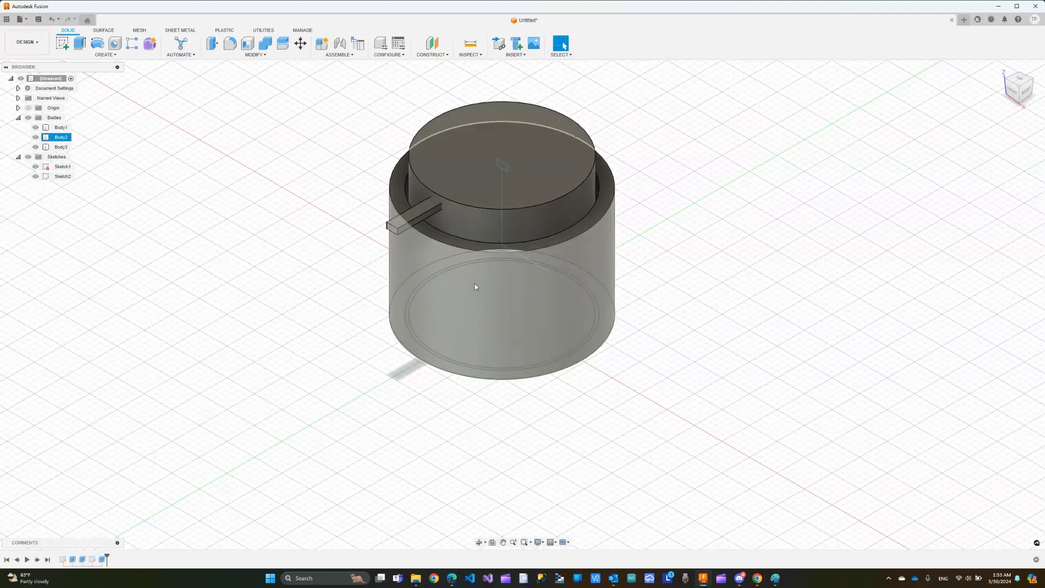
click(416, 220)
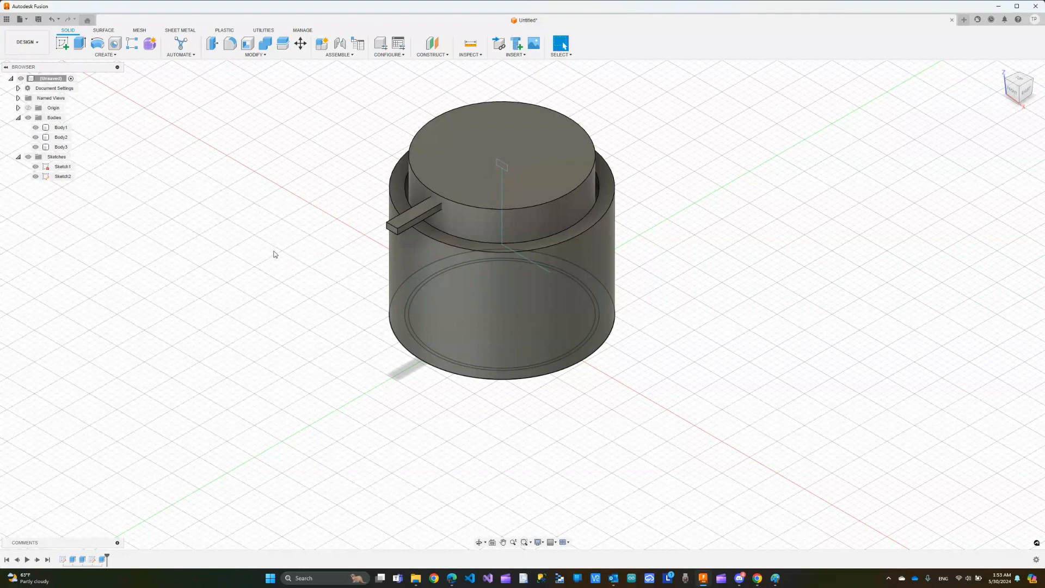
Set up a single-path Sweep cut with the bar's upper face as profile and the chained vertical and horizontal sketch lines as path
click(105, 54)
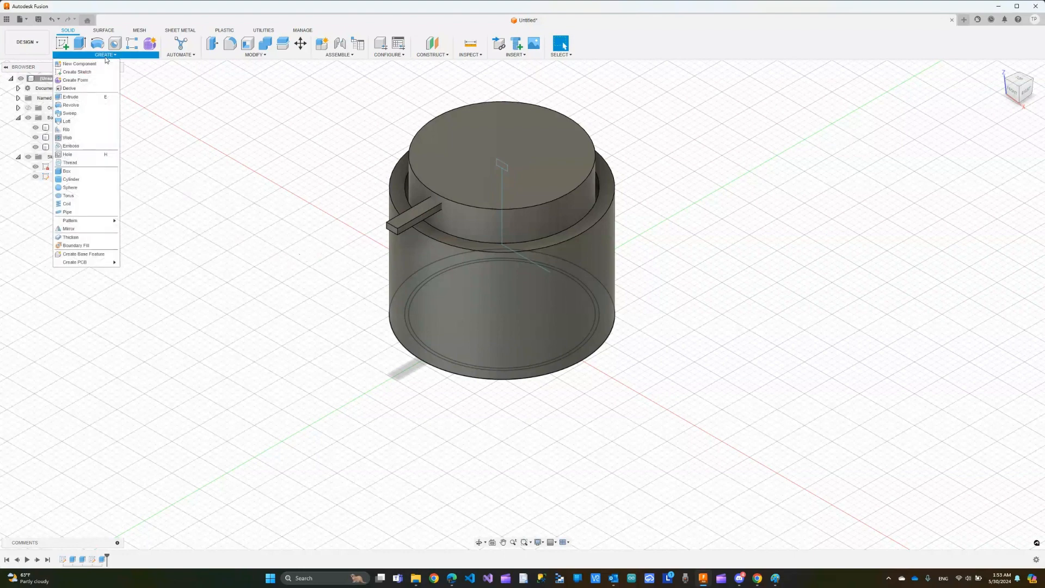
click(75, 115)
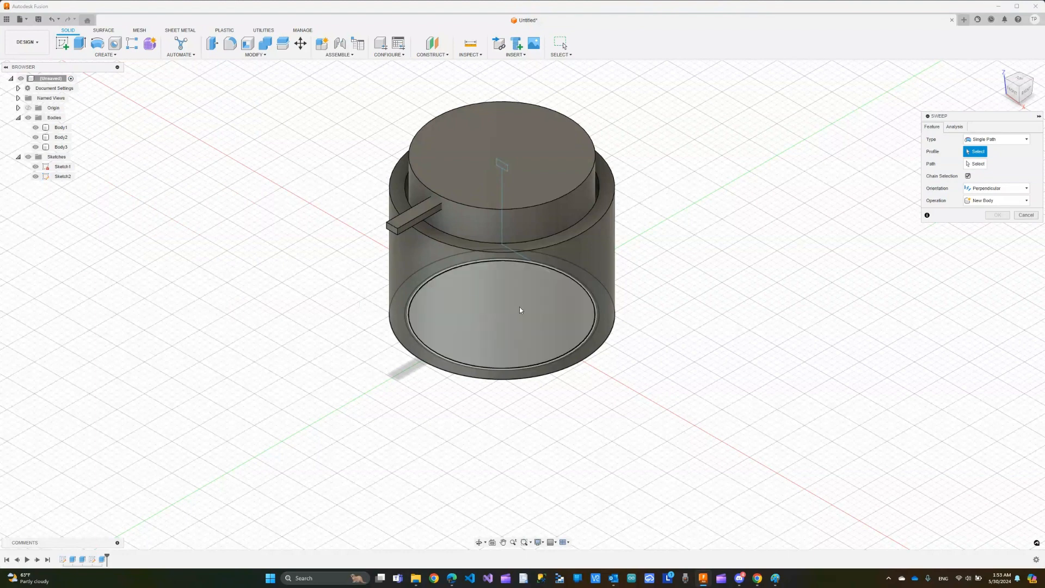
click(416, 217)
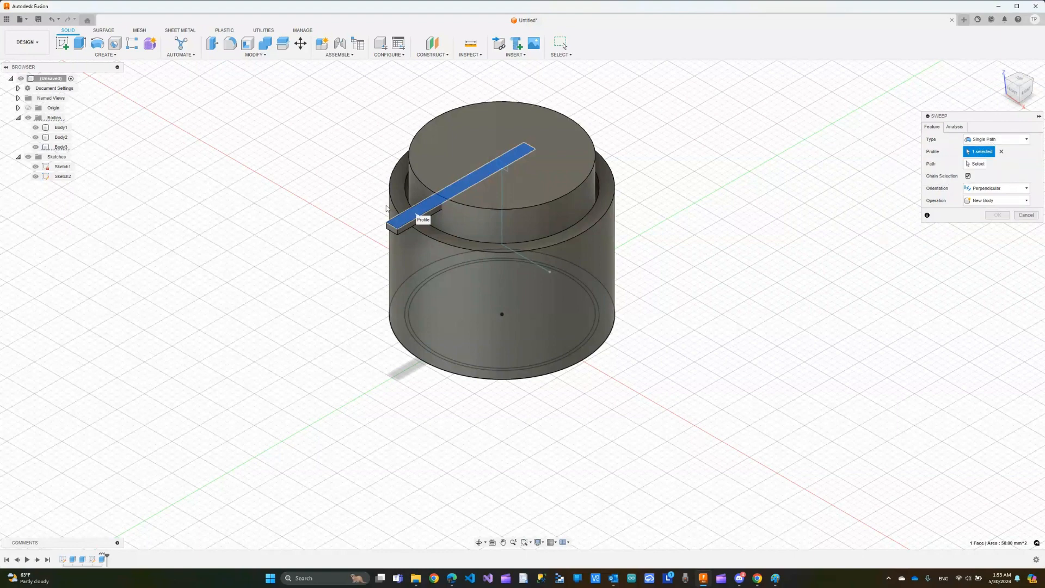
click(975, 164)
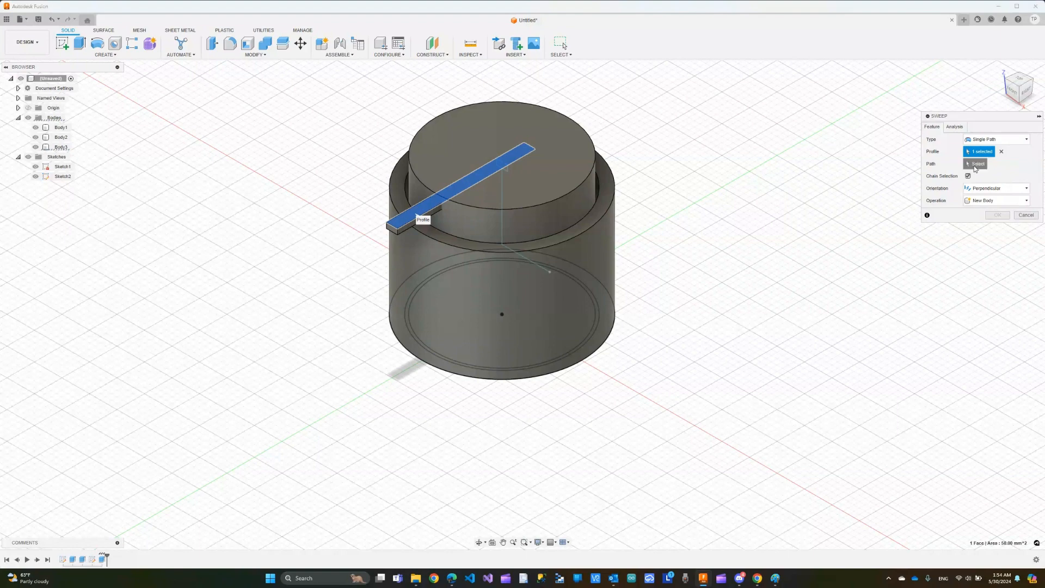
click(501, 220)
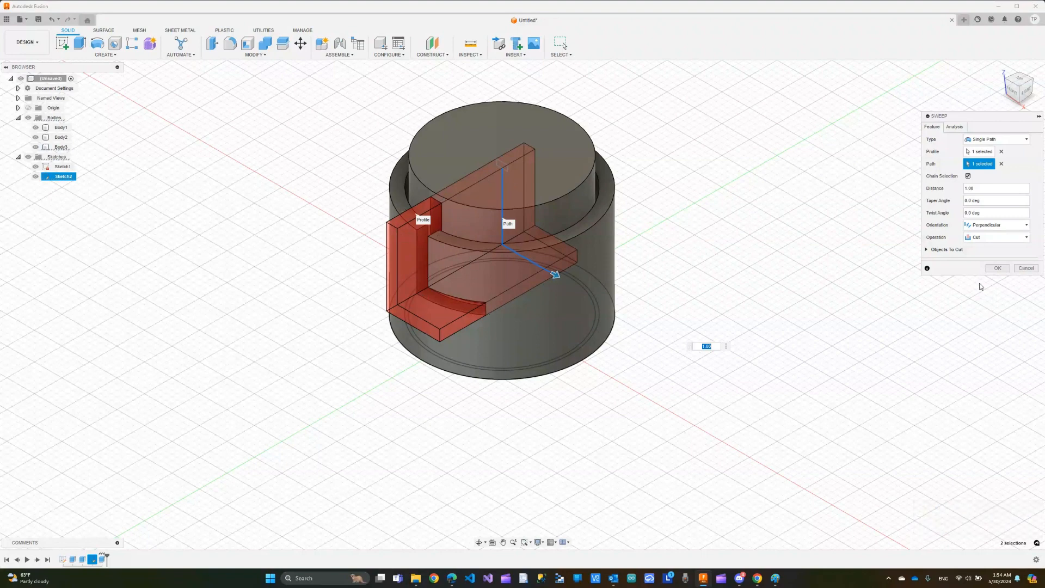
Limit the sweep cut to the outer ring, Body2, by excluding the inner cylinder and the bar from the objects to cut
click(926, 251)
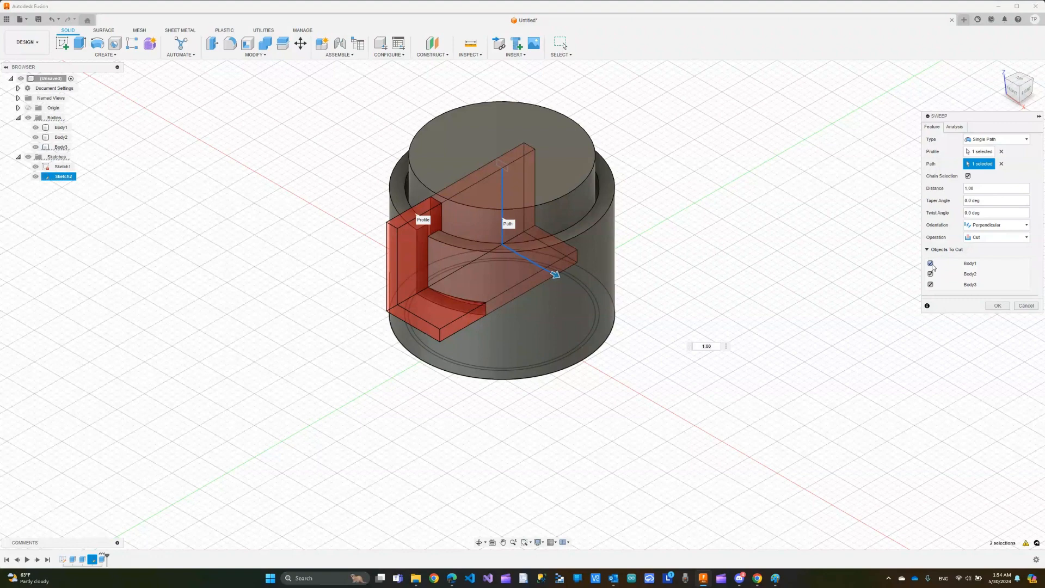
click(930, 263)
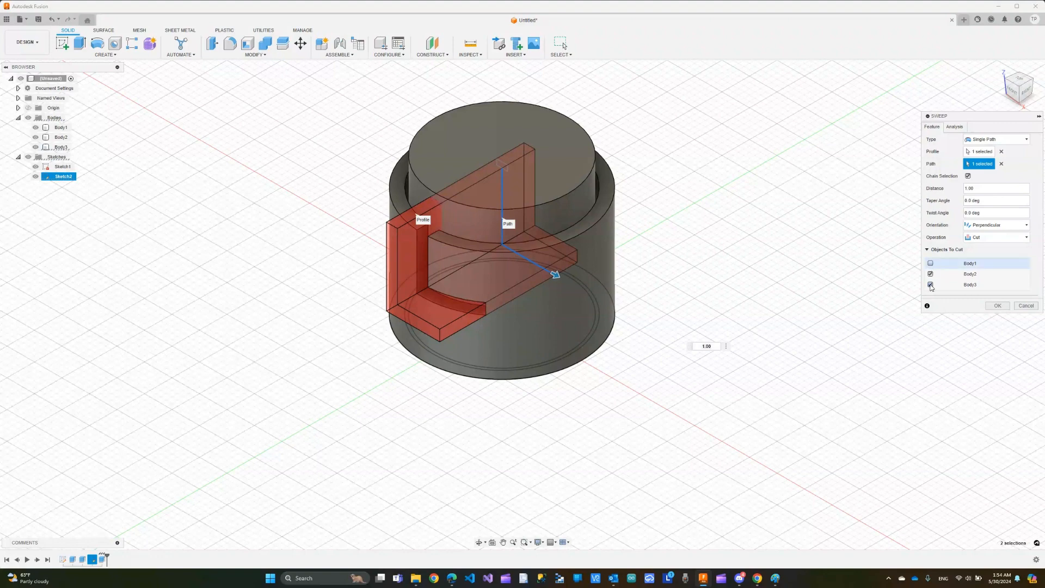
click(930, 284)
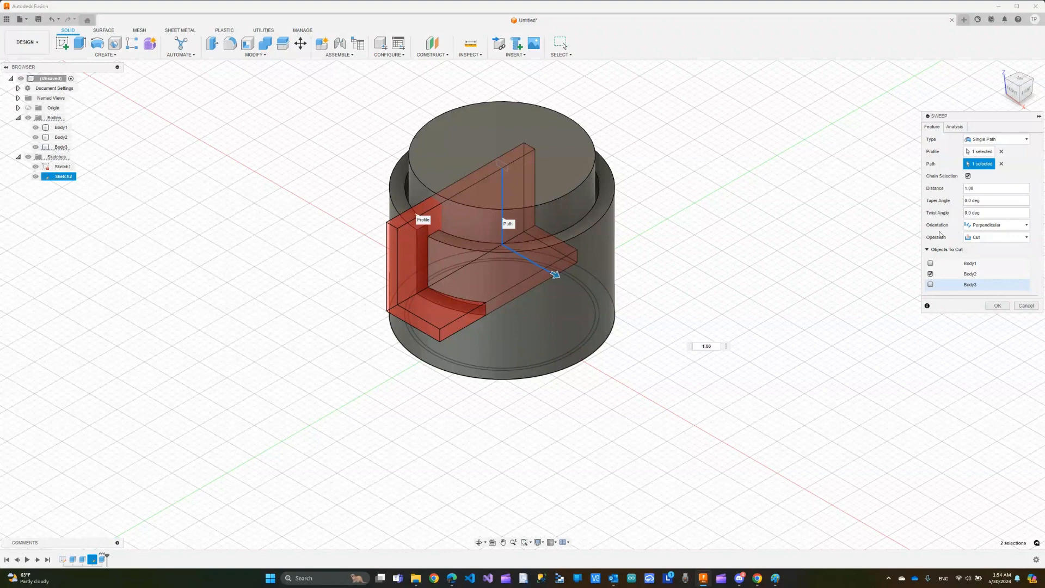
Try the Parallel orientation for the sweep cut and switch it back to Perpendicular
click(985, 229)
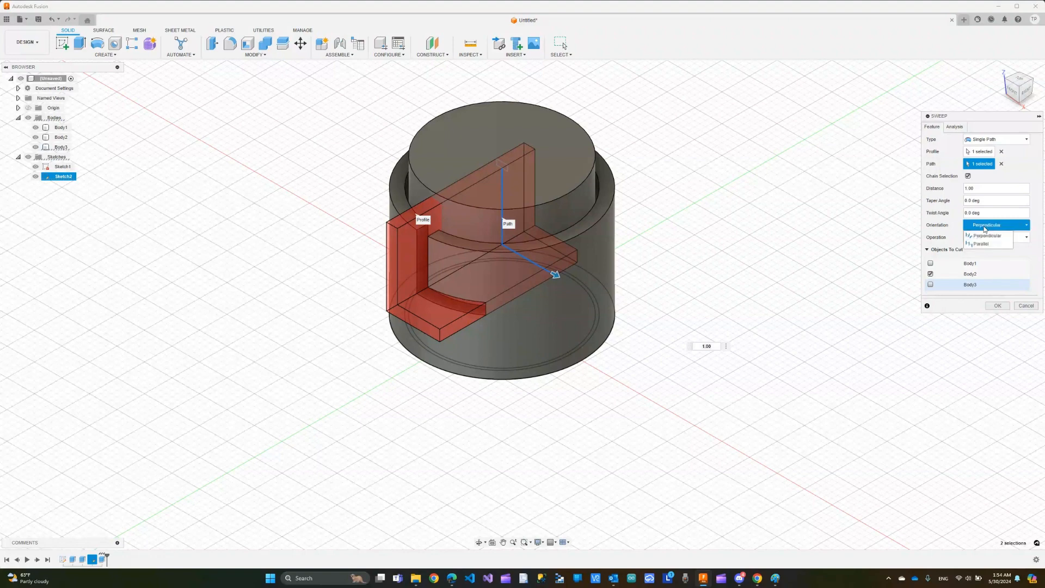
click(982, 243)
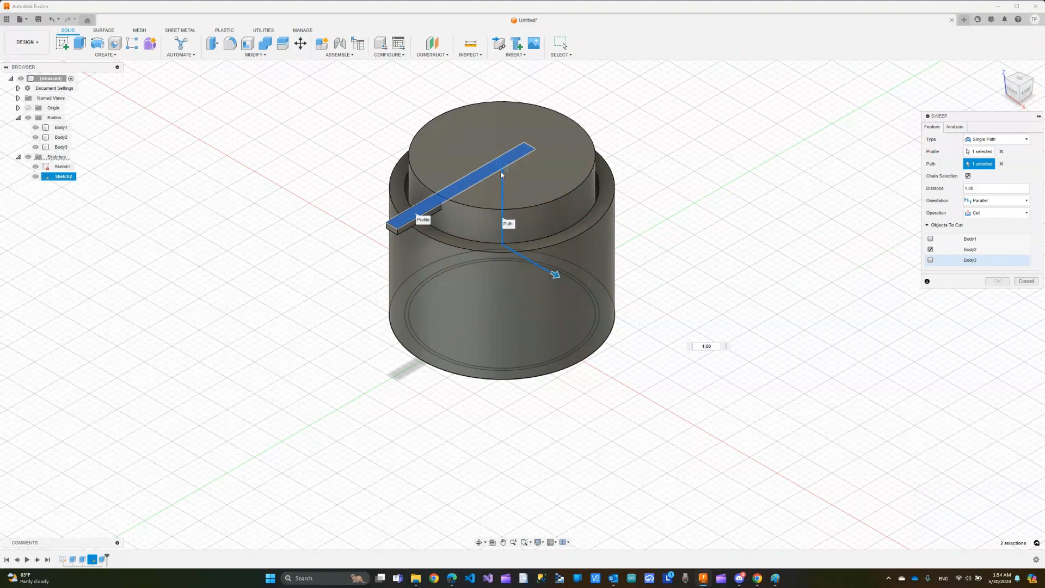
click(980, 201)
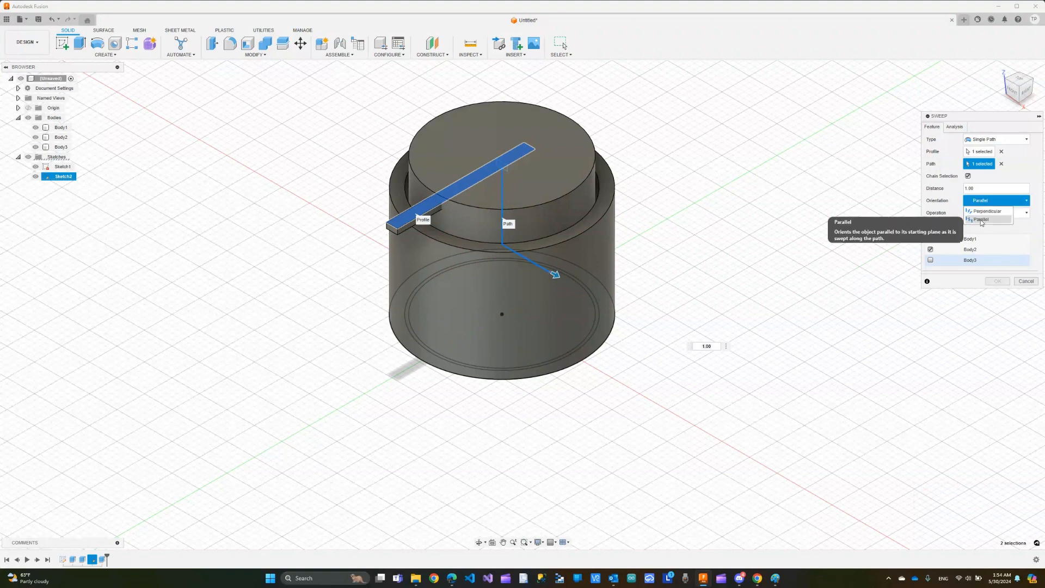
click(981, 220)
Complete the sweep cut to form the L-shaped slot in the outer ring's wall
click(998, 307)
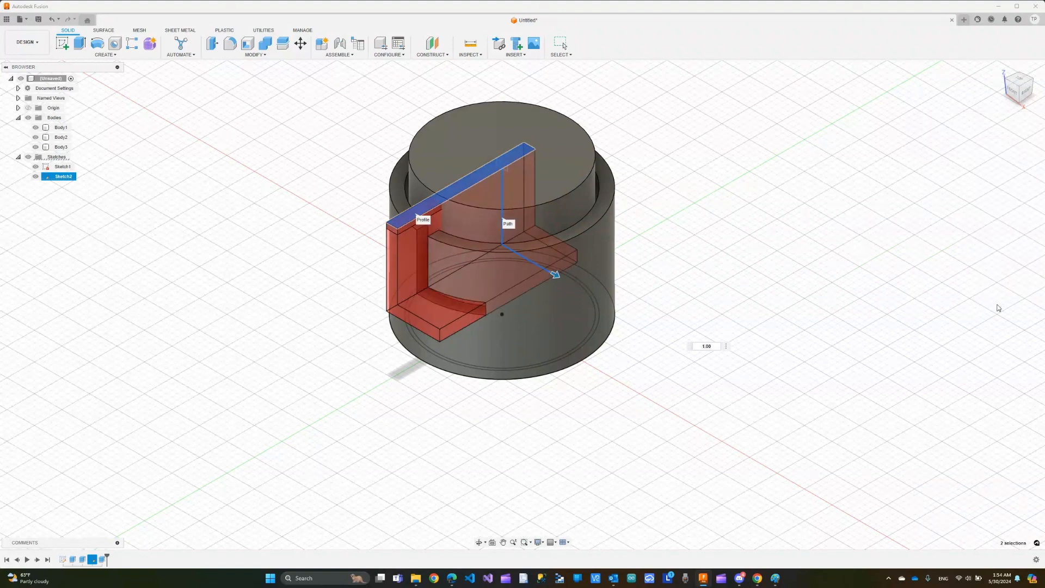
click(479, 543)
mouse_move(343, 397)
mouse_down()
mouse_move(354, 396)
mouse_move(352, 376)
mouse_move(337, 392)
mouse_move(350, 385)
mouse_up()
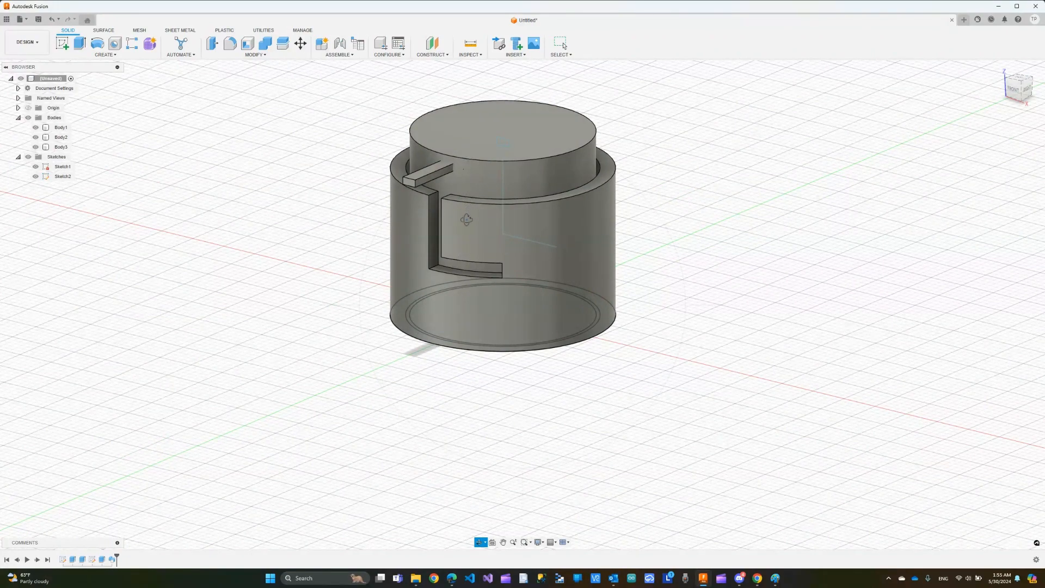
Hide both sketches, leaving only the cylinder, ring and bar bodies shown
key(Escape)
click(36, 167)
click(36, 176)
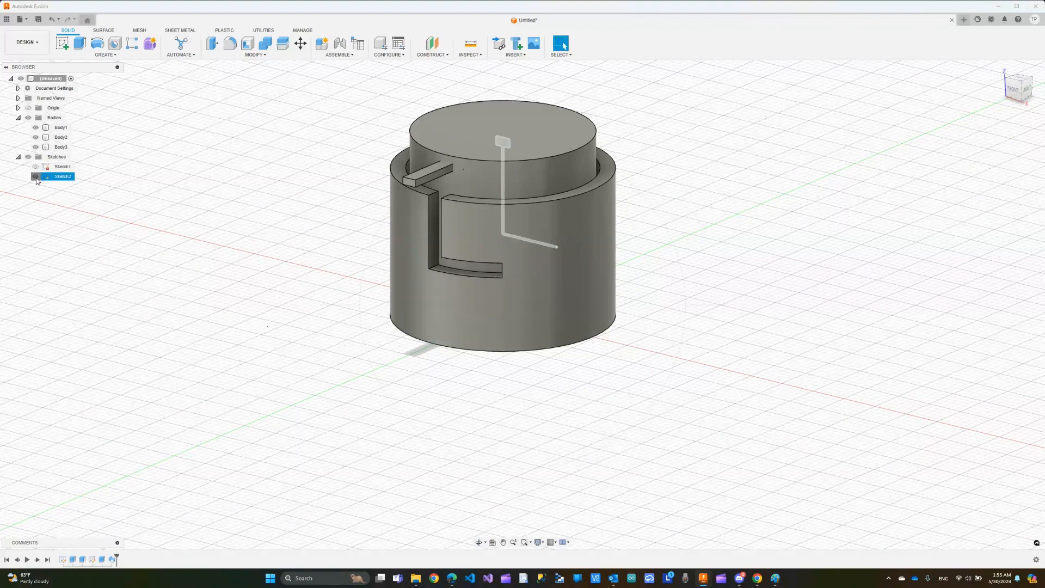
click(36, 177)
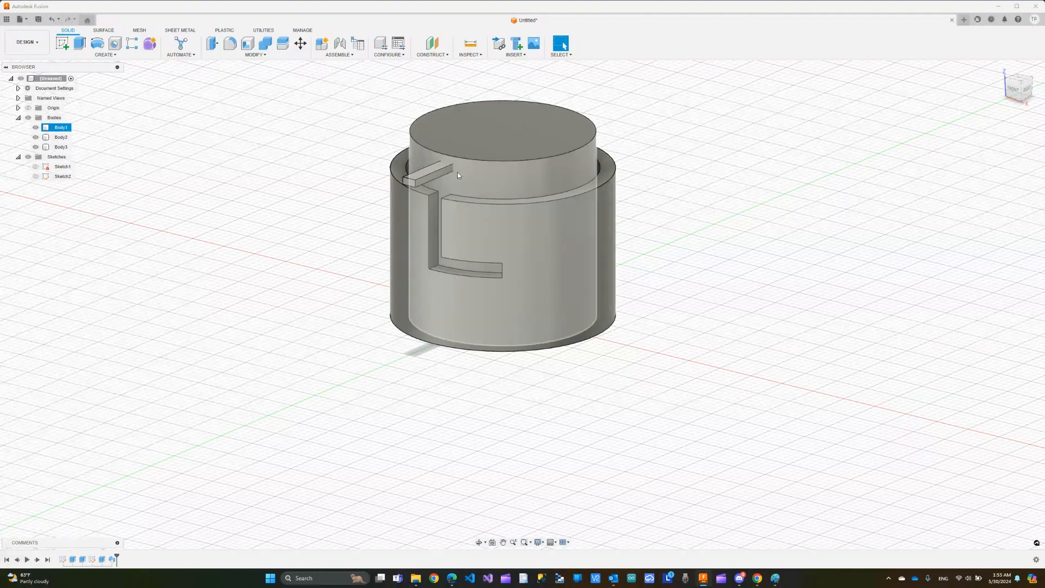
click(475, 536)
mouse_move(373, 380)
mouse_down()
mouse_move(382, 383)
mouse_move(329, 368)
mouse_move(362, 363)
mouse_up()
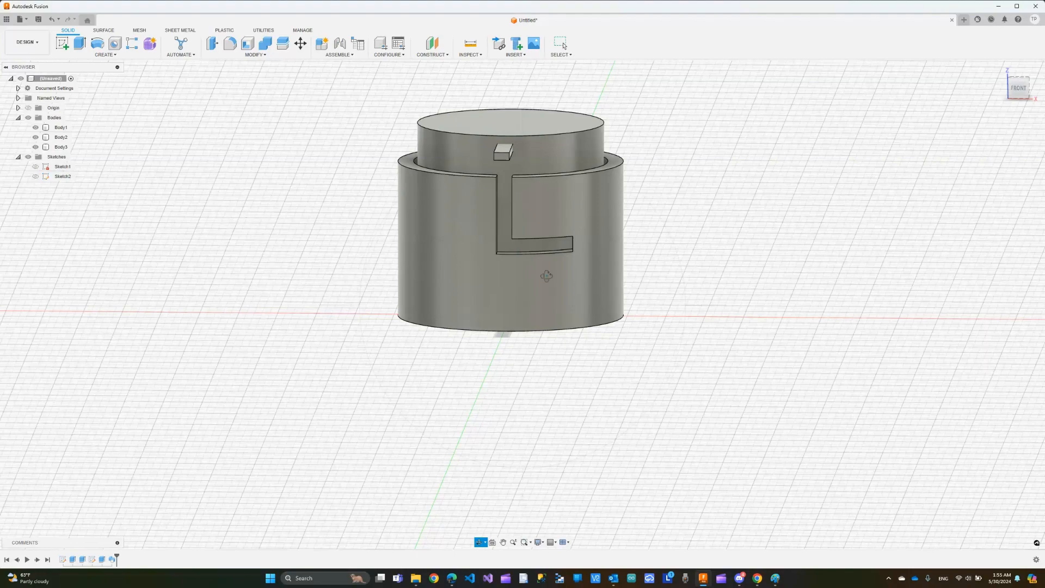
drag(720, 198, 693, 205)
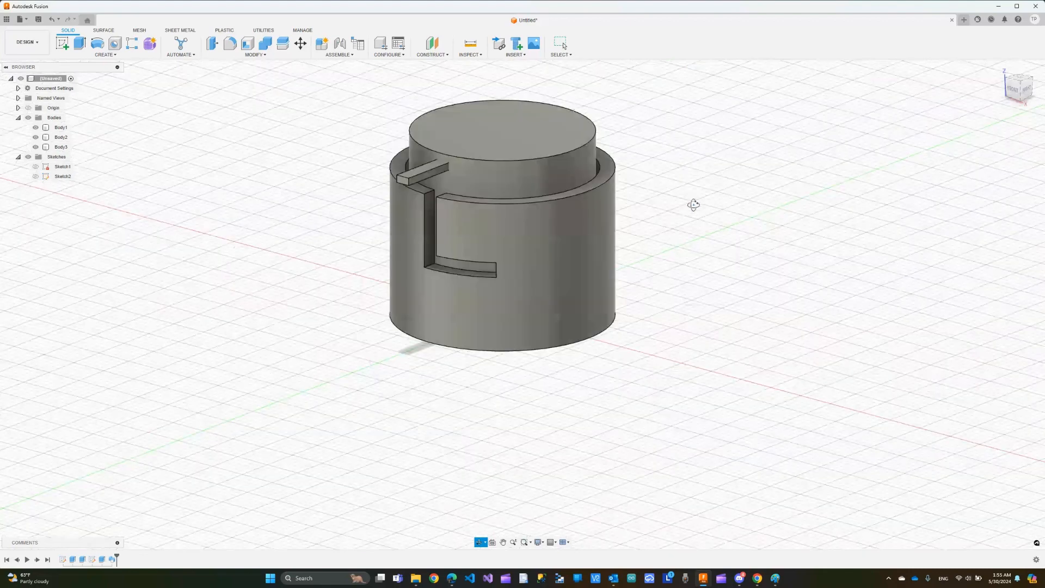